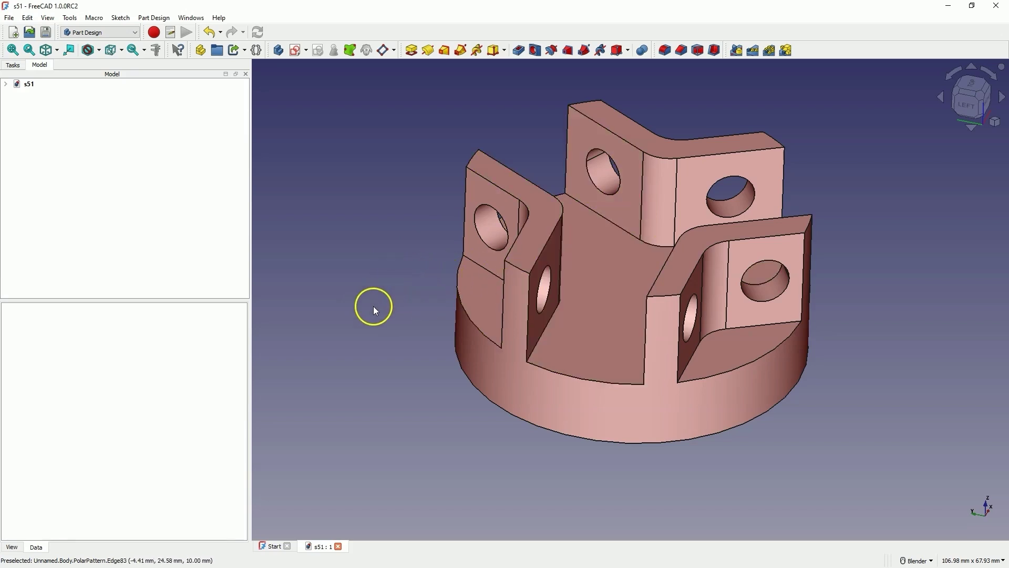
Close the finished model and start a new Part Design sketch on the XY plane.
left_click(338, 547)
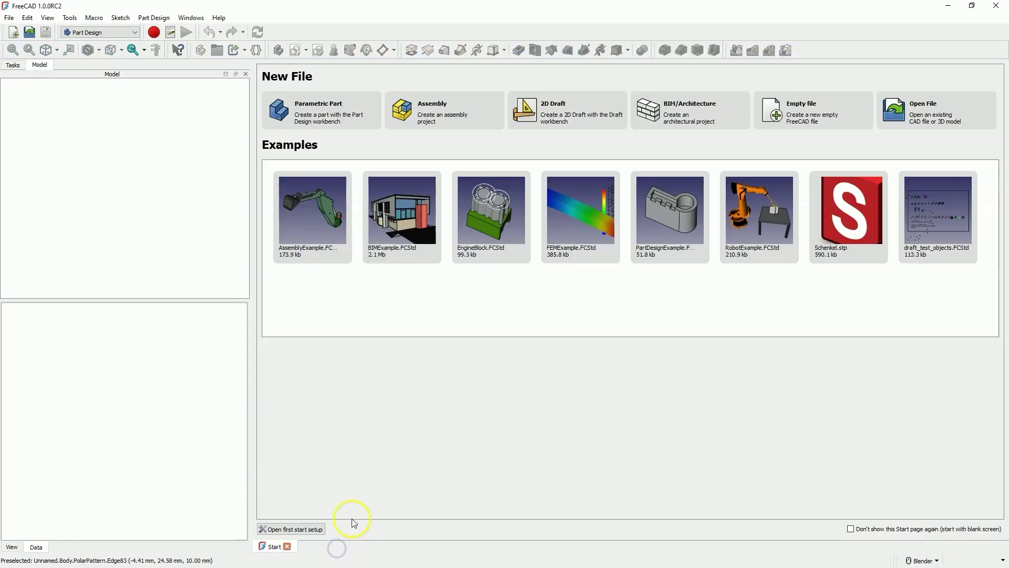
left_click(346, 109)
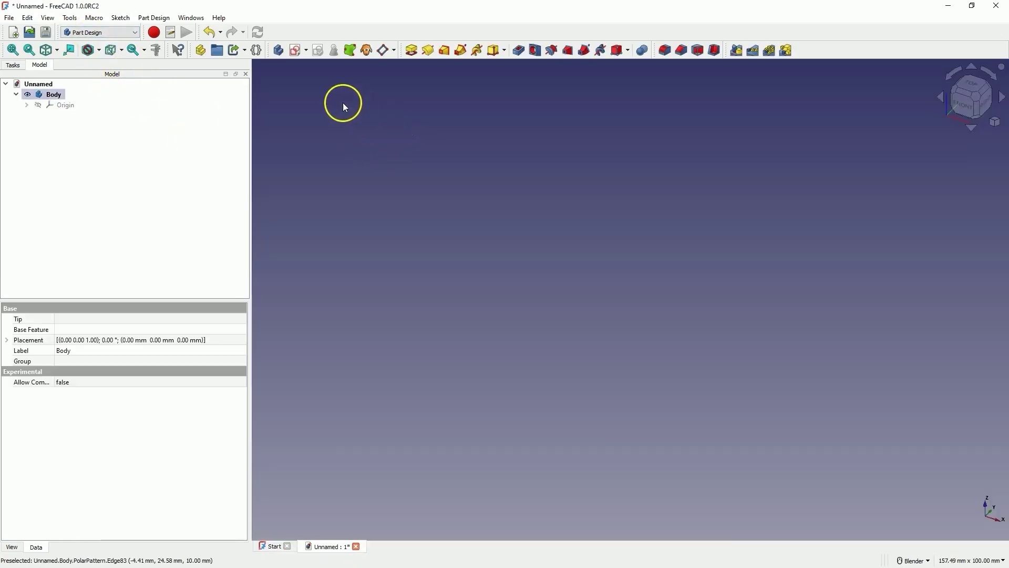
left_click(297, 52)
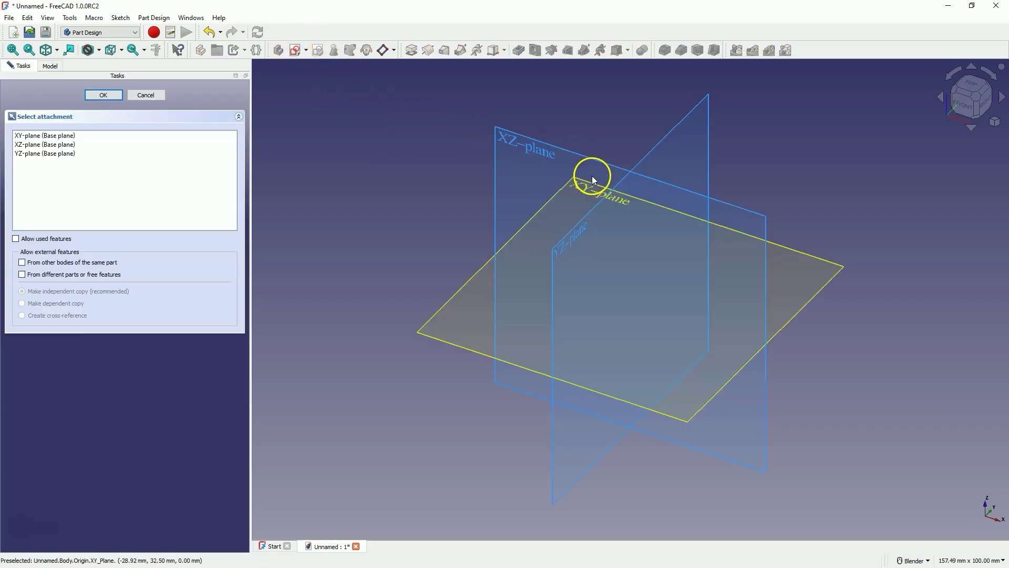
left_click(585, 188)
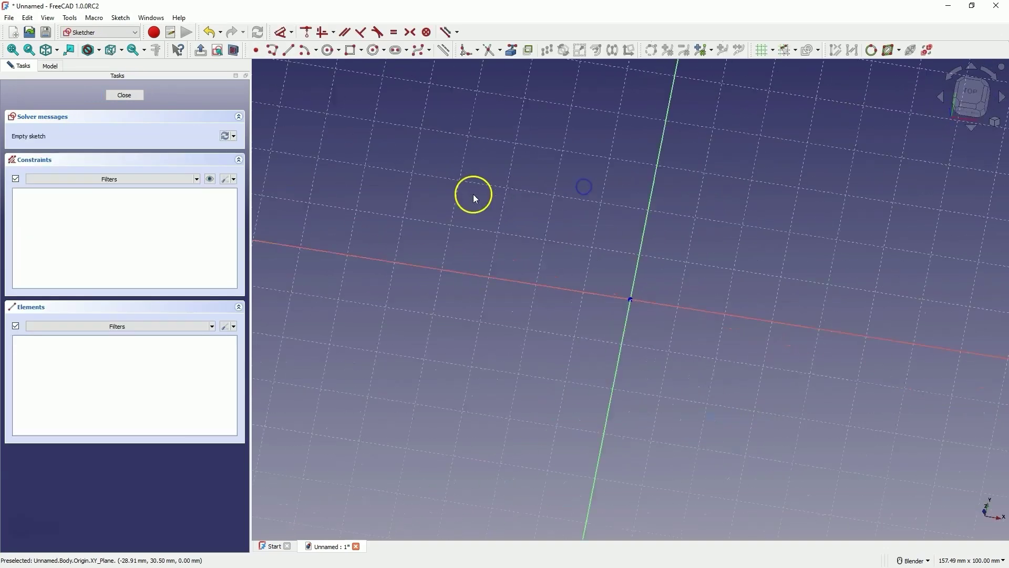
Draw a 100 mm diameter circle centred on the origin and close the sketch.
left_click(329, 50)
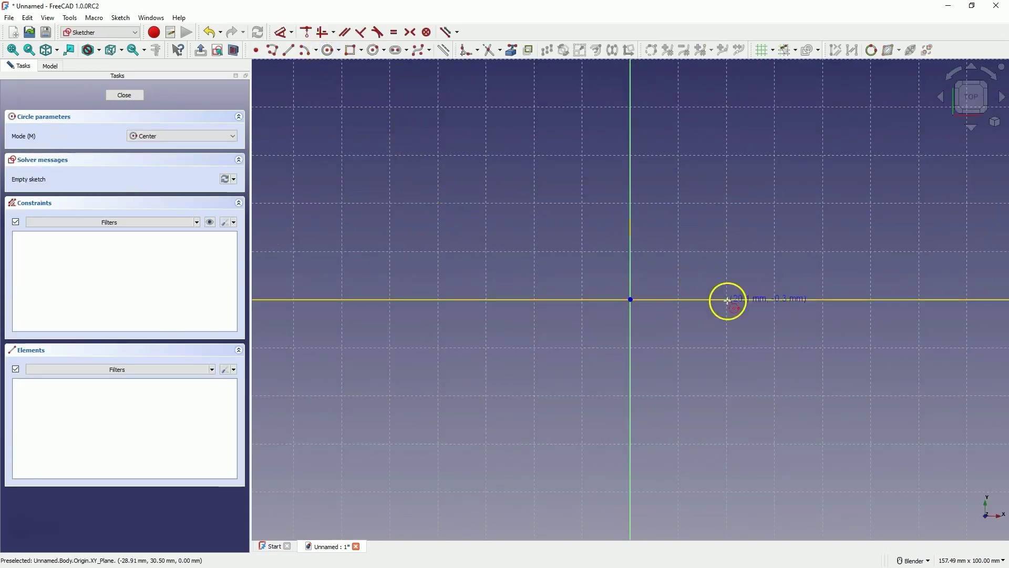
left_click(631, 299)
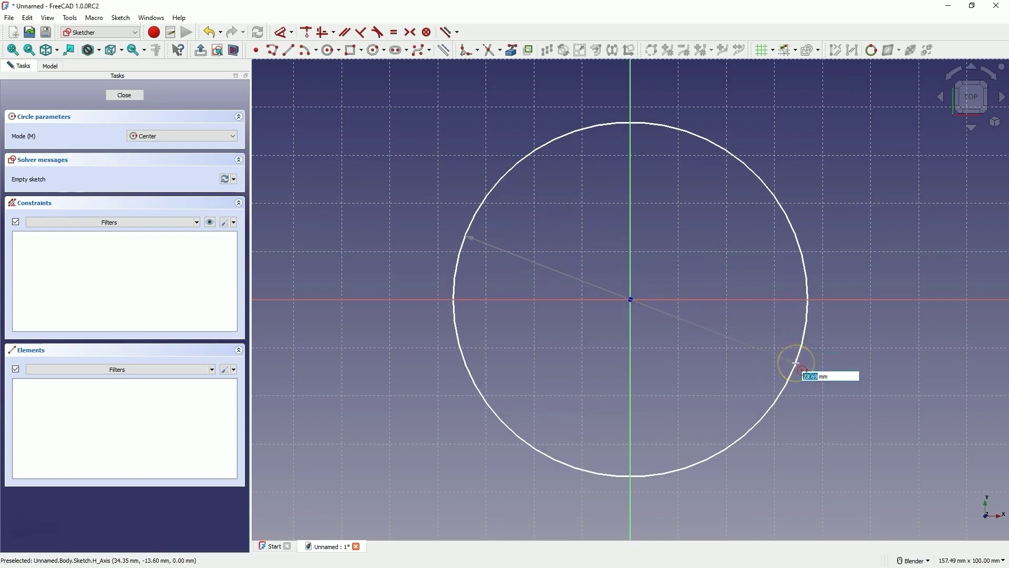
type("100")
key("Return")
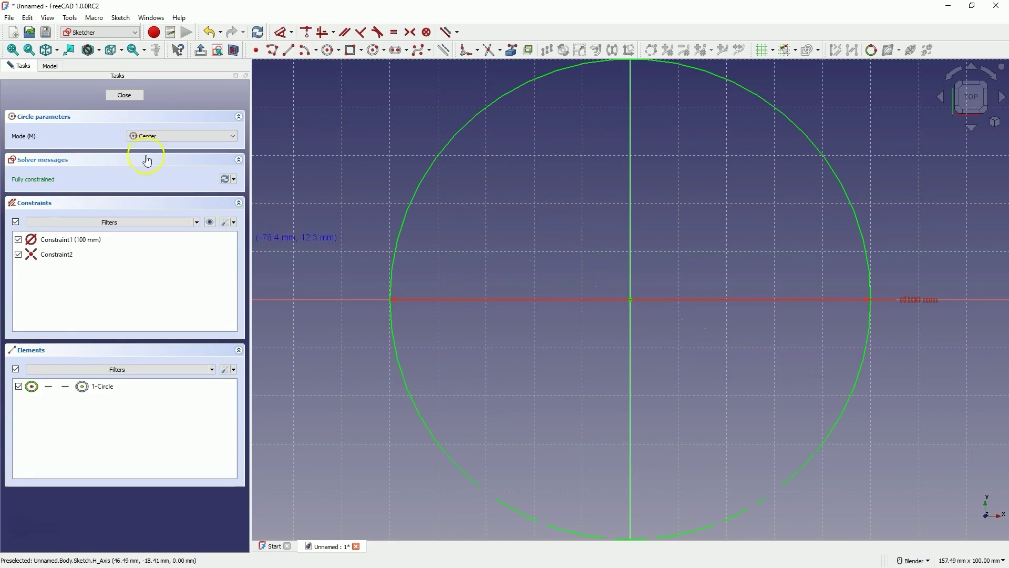
left_click(138, 96)
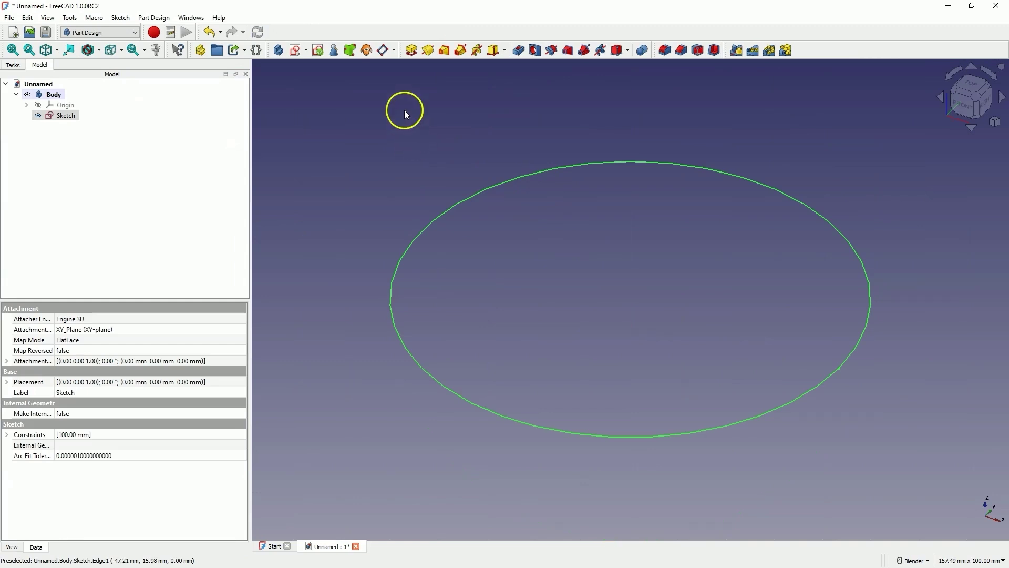
Pad the circle sketch 10 mm into a disc and select its top face.
left_click(417, 56)
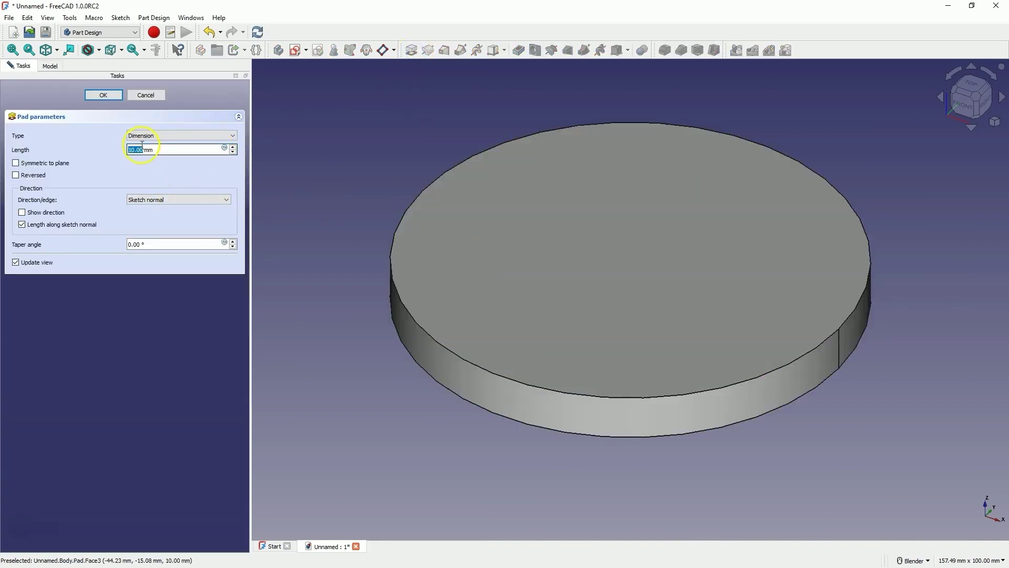
left_click(110, 94)
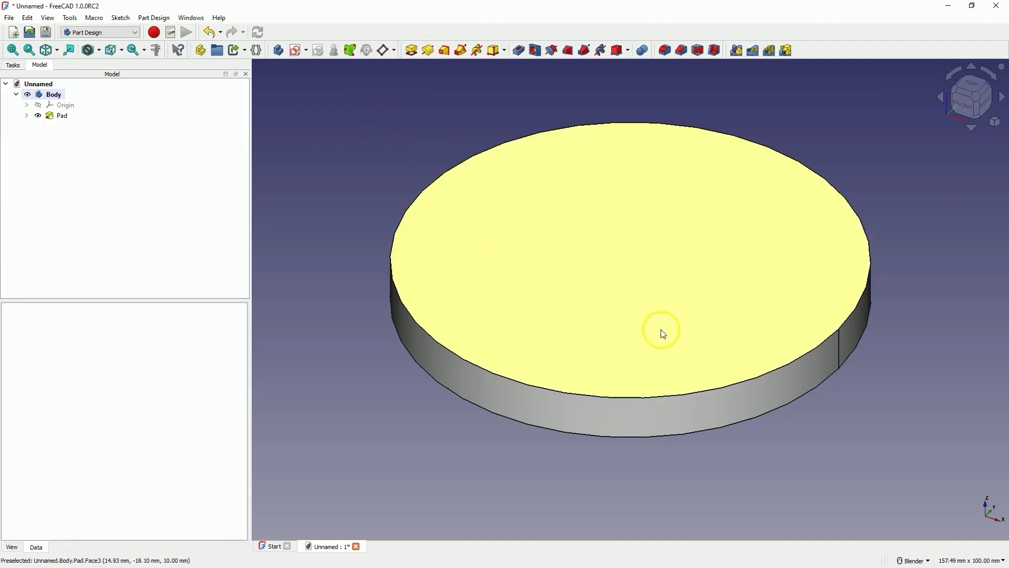
left_click(698, 303)
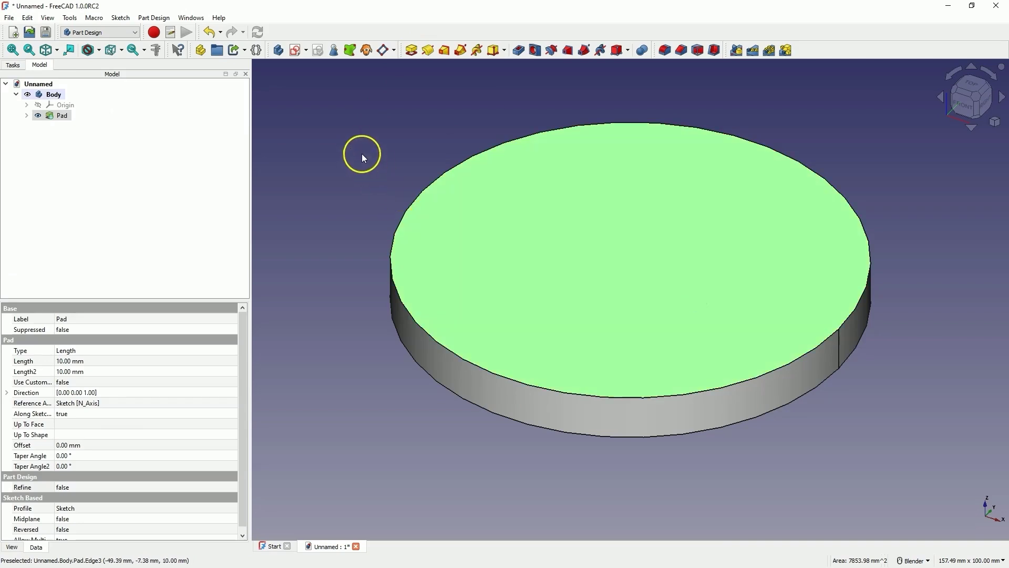
Start a sketch on the disc's top face and import its outer edge as external geometry.
left_click(297, 50)
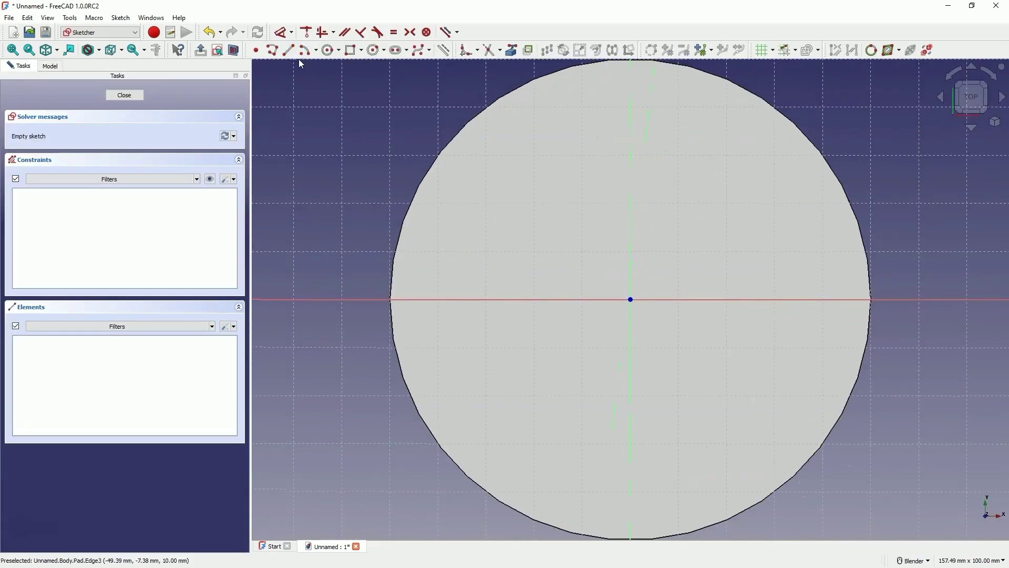
scroll(310, 129, "down", 1)
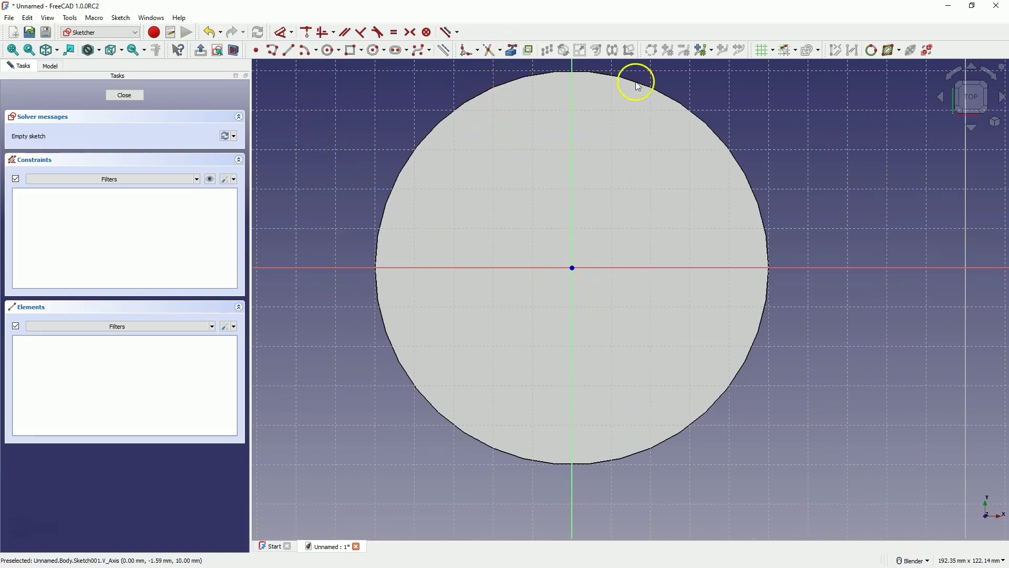
left_click(512, 51)
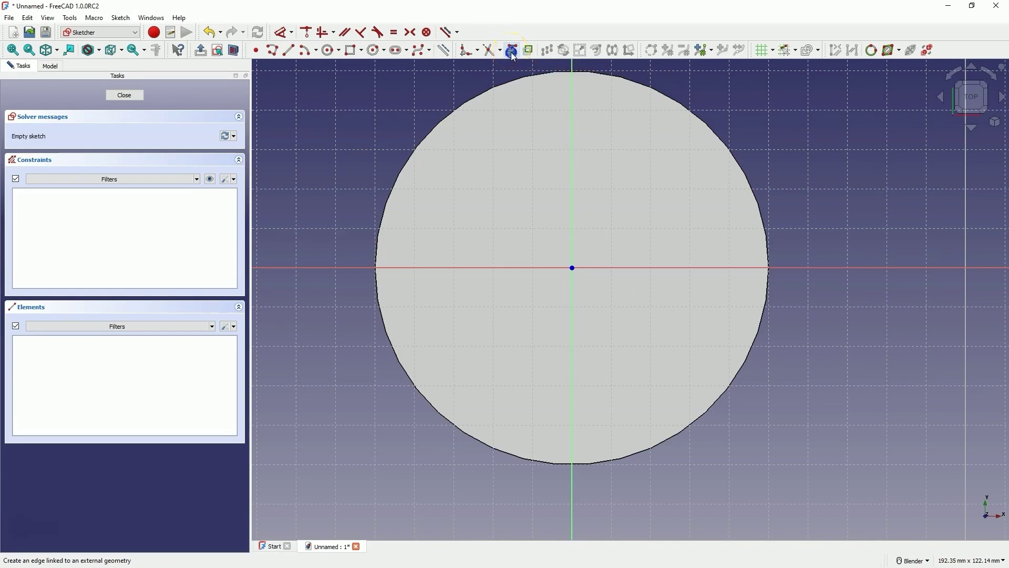
left_click(709, 126)
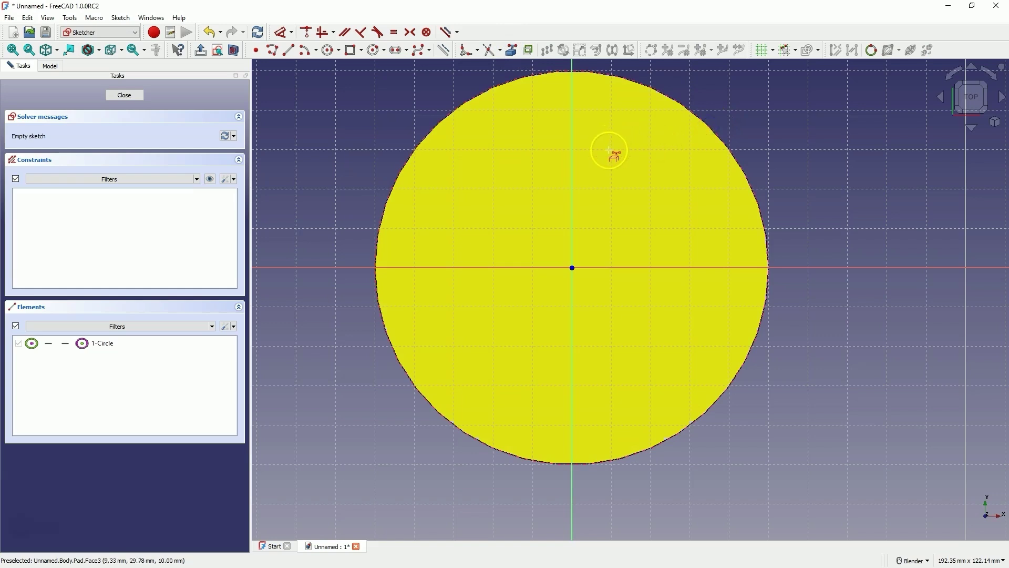
Draw a circle at the origin and constrain it equal to the disc's edge.
left_click(331, 51)
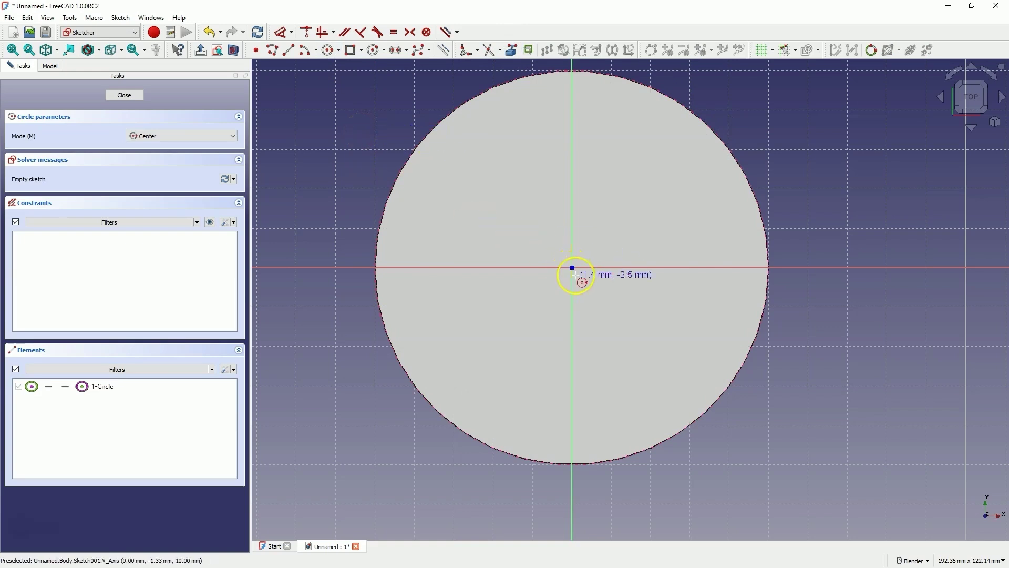
left_click(572, 268)
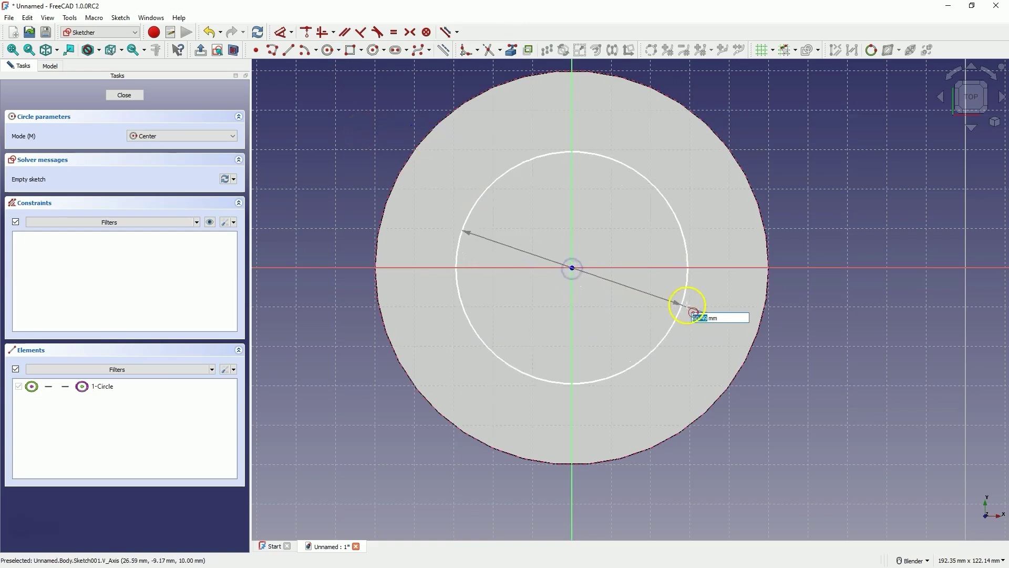
left_click(704, 305)
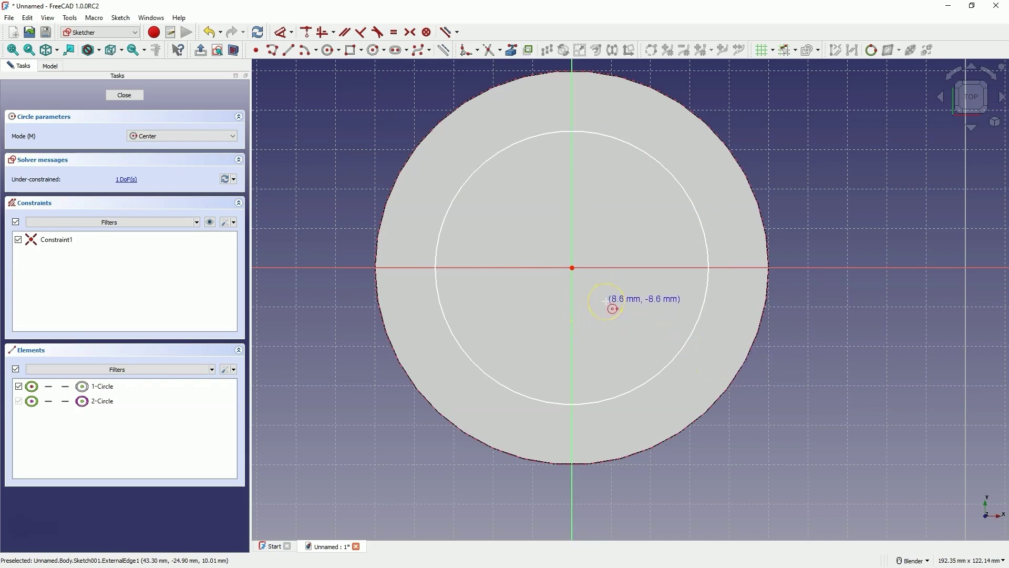
key("Escape")
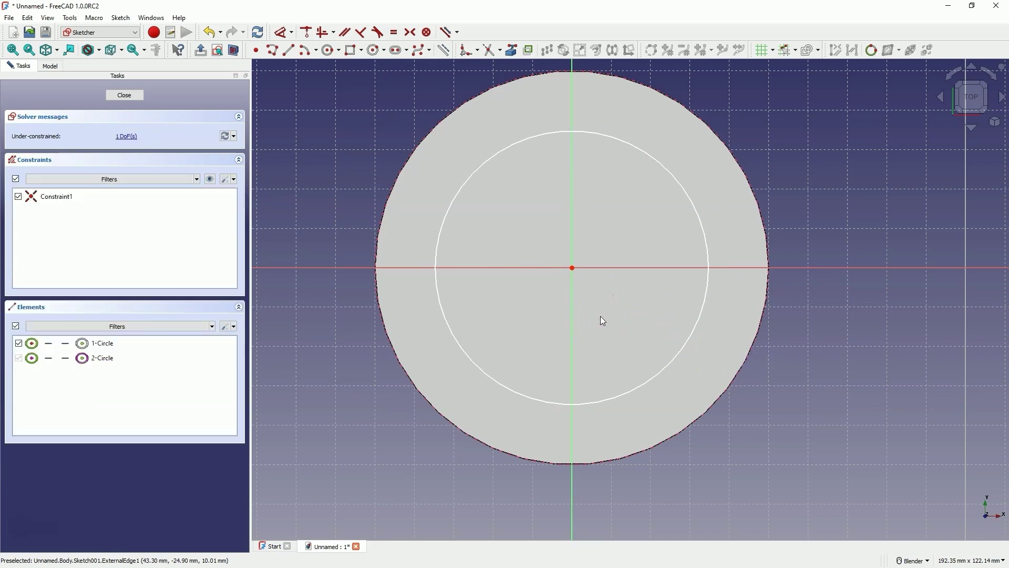
left_click(664, 168)
left_click(715, 131)
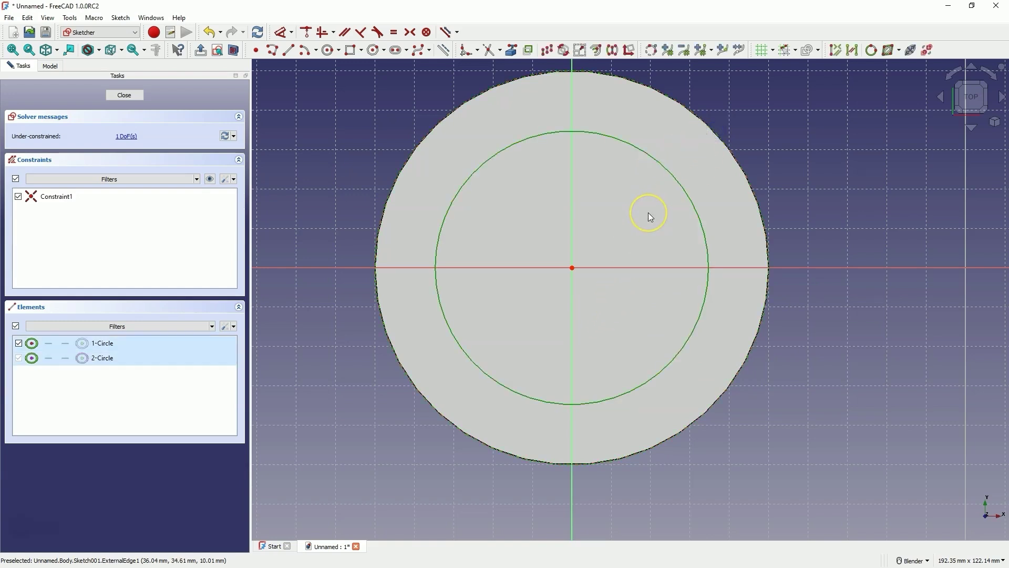
left_click(395, 32)
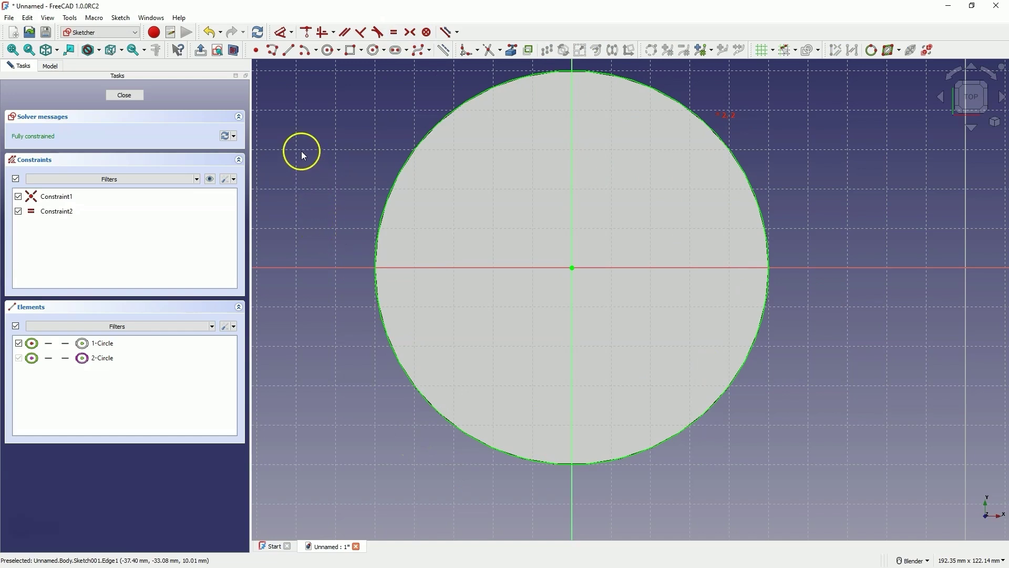
Draw four polyline segments forming two nested V shapes from the circle edge to the X axis.
left_click(272, 52)
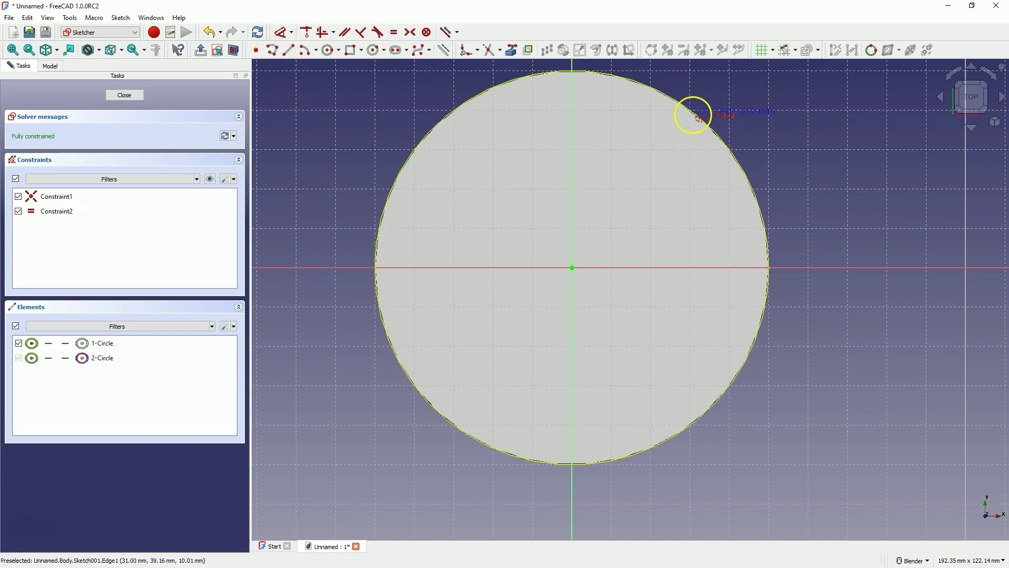
left_click(691, 110)
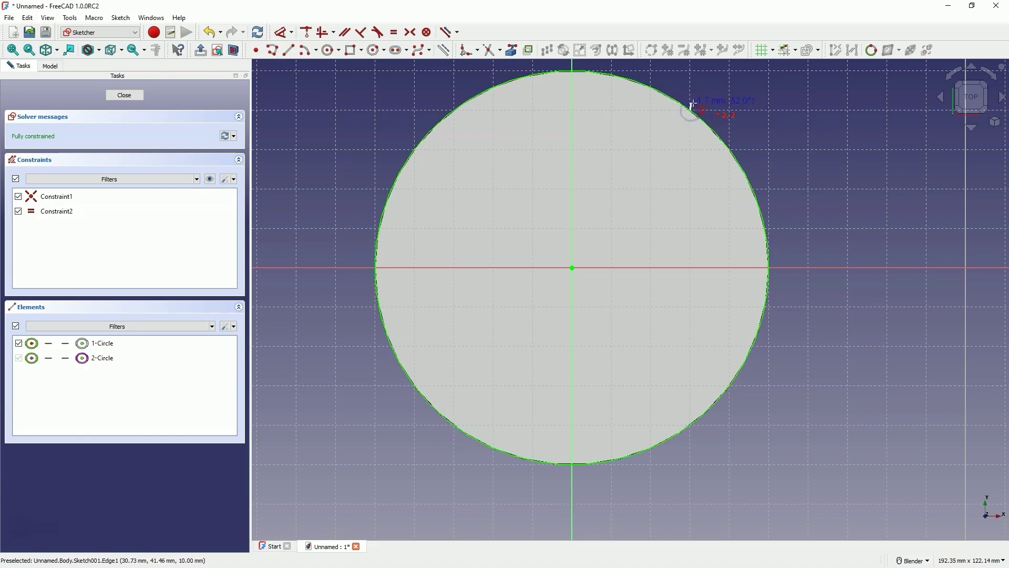
left_click(688, 109)
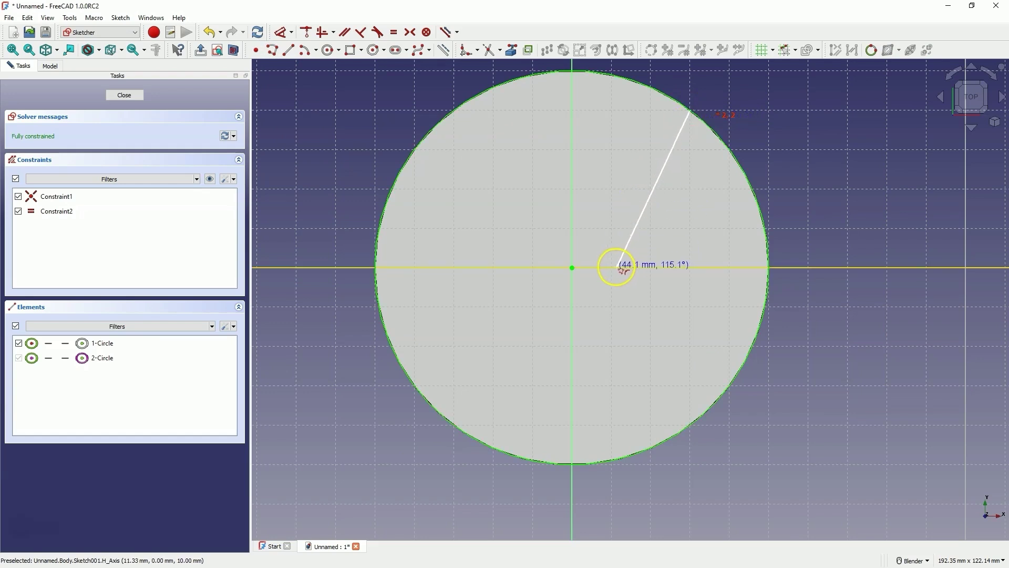
left_click(616, 267)
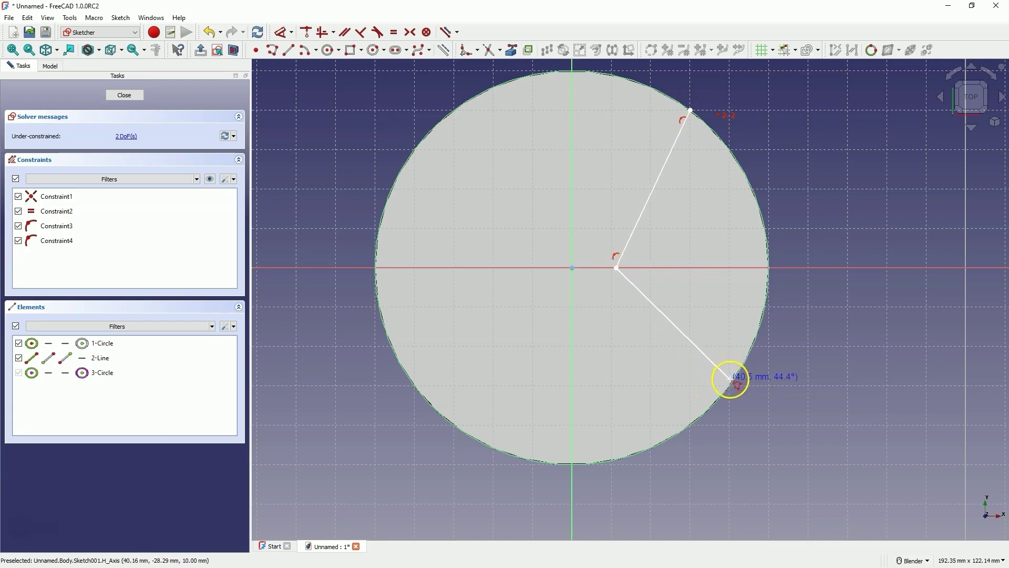
left_click(732, 380)
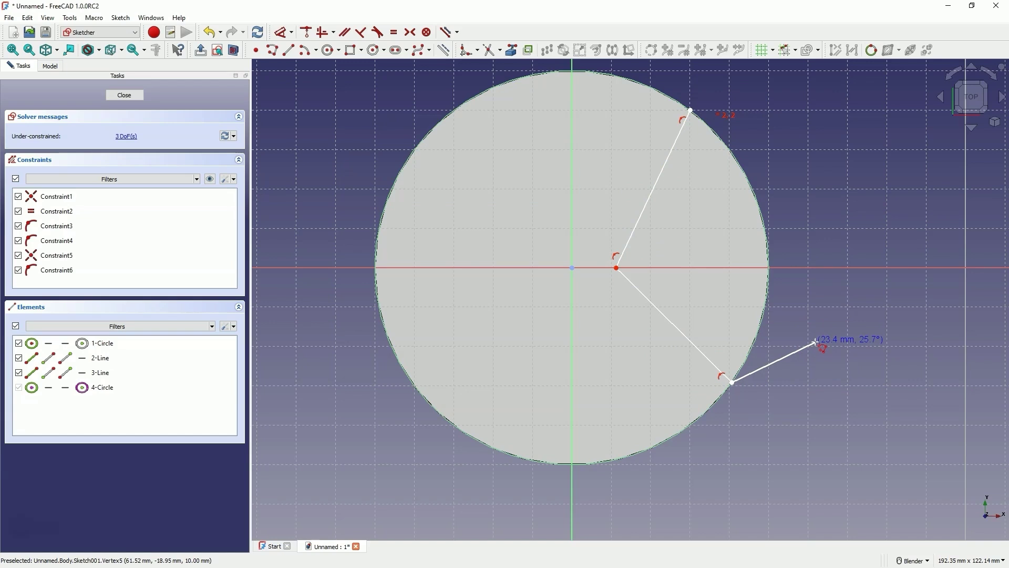
right_click_drag(809, 339, 792, 343)
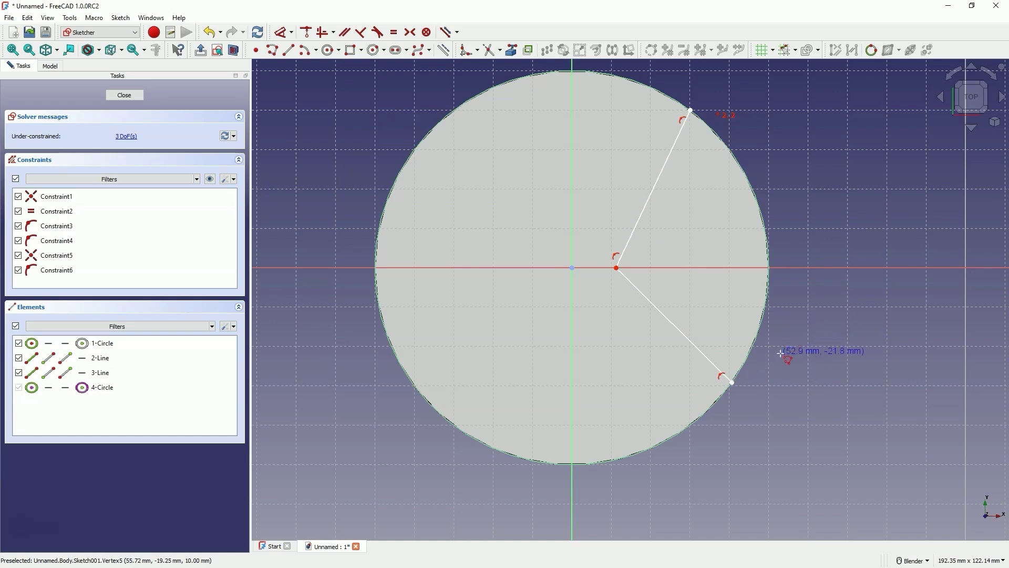
mouse_move(782, 353)
right_mouse_down()
mouse_move(671, 326)
mouse_move(615, 259)
mouse_move(667, 136)
mouse_move(657, 171)
mouse_move(689, 183)
mouse_move(720, 138)
right_mouse_up()
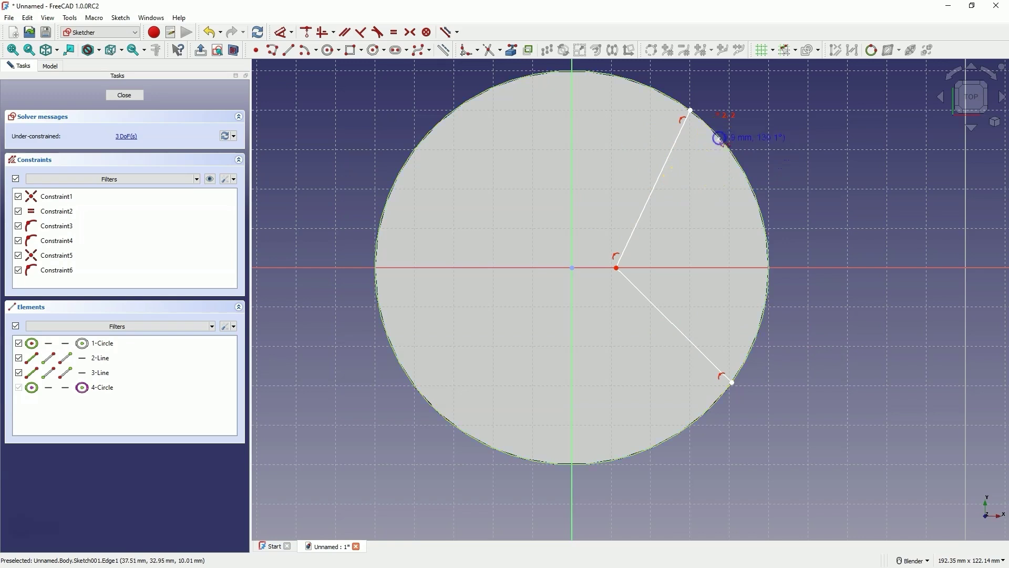
left_click(666, 268)
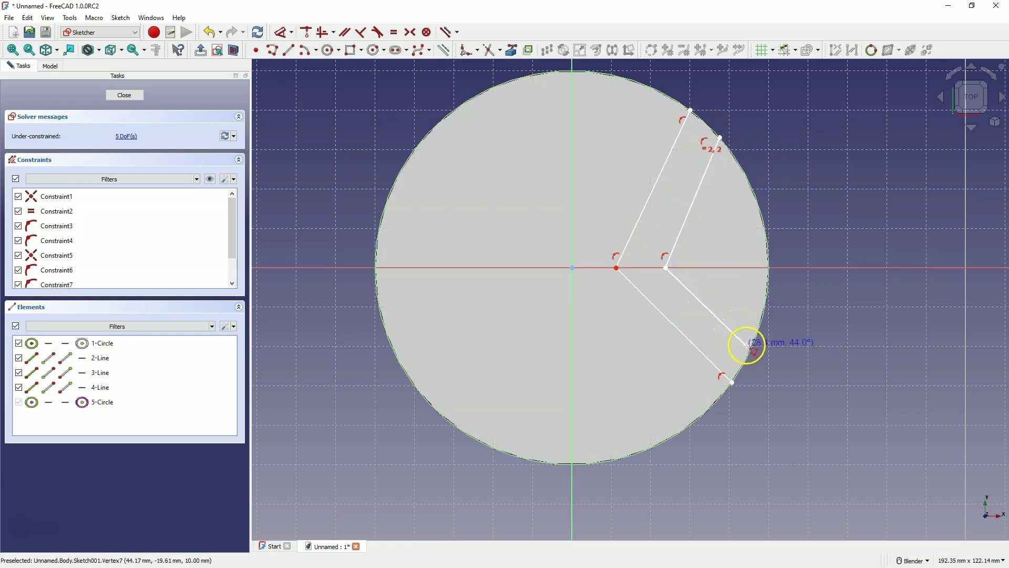
left_click(750, 351)
right_click(793, 296)
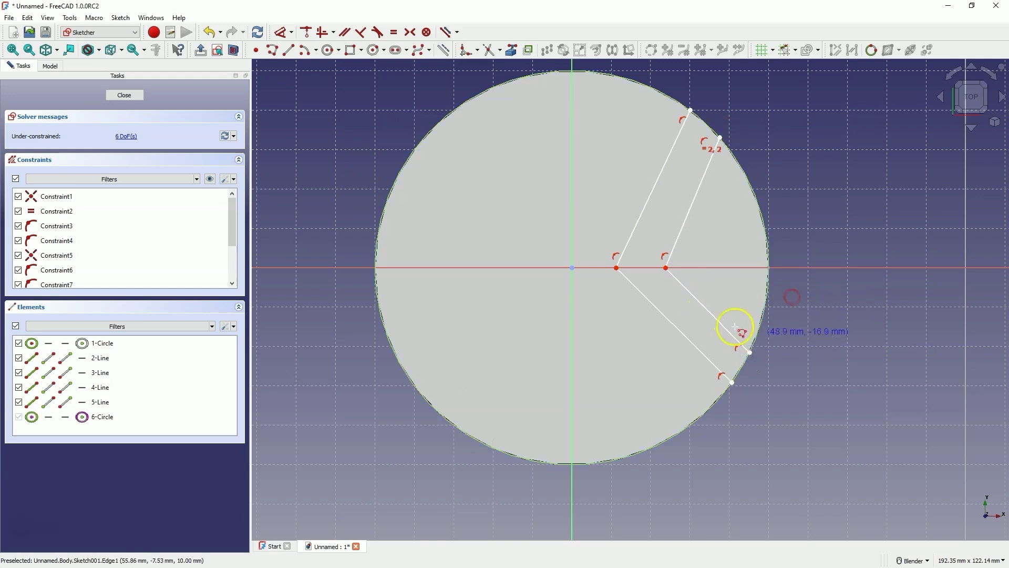
right_click(796, 305)
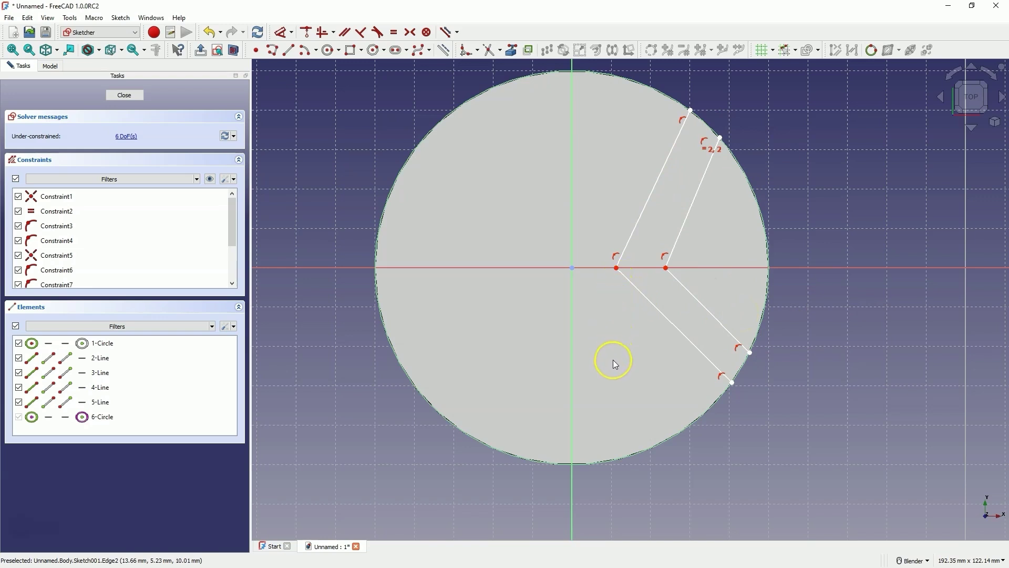
Dimension the V tips 10 mm apart and the inner tip 15 mm from the origin.
left_click(616, 267)
left_click(667, 269)
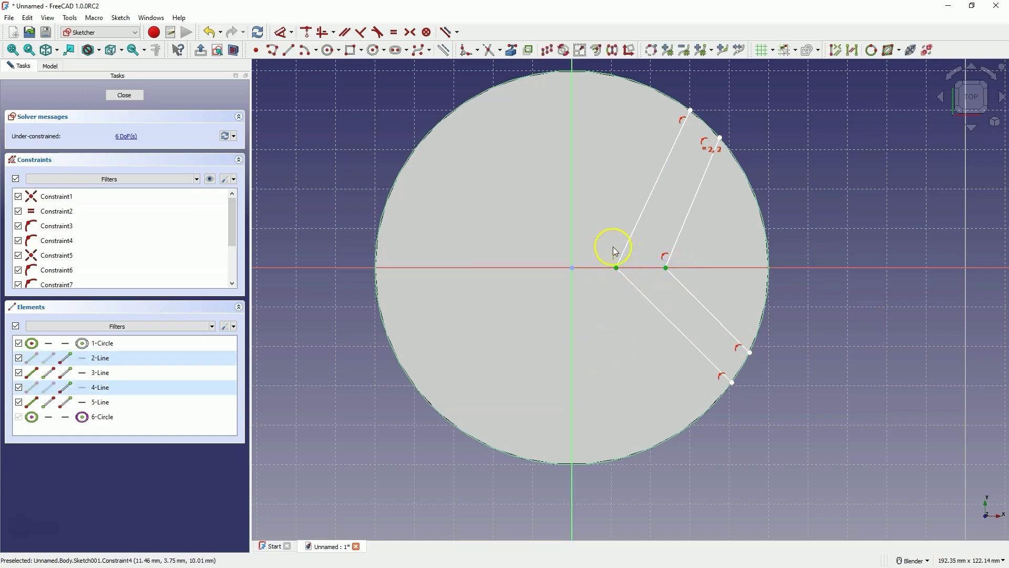
left_click(286, 35)
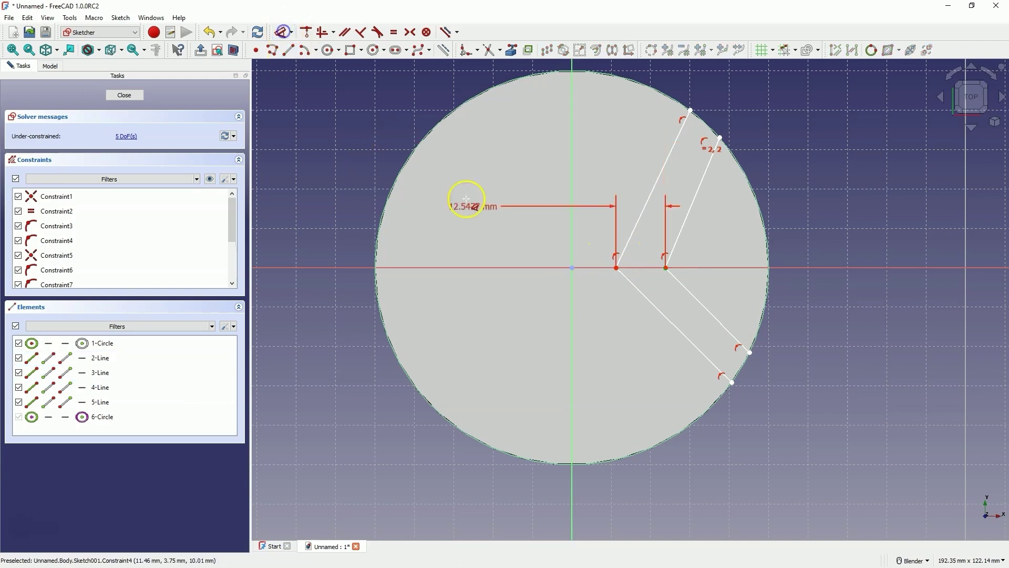
left_click(616, 356)
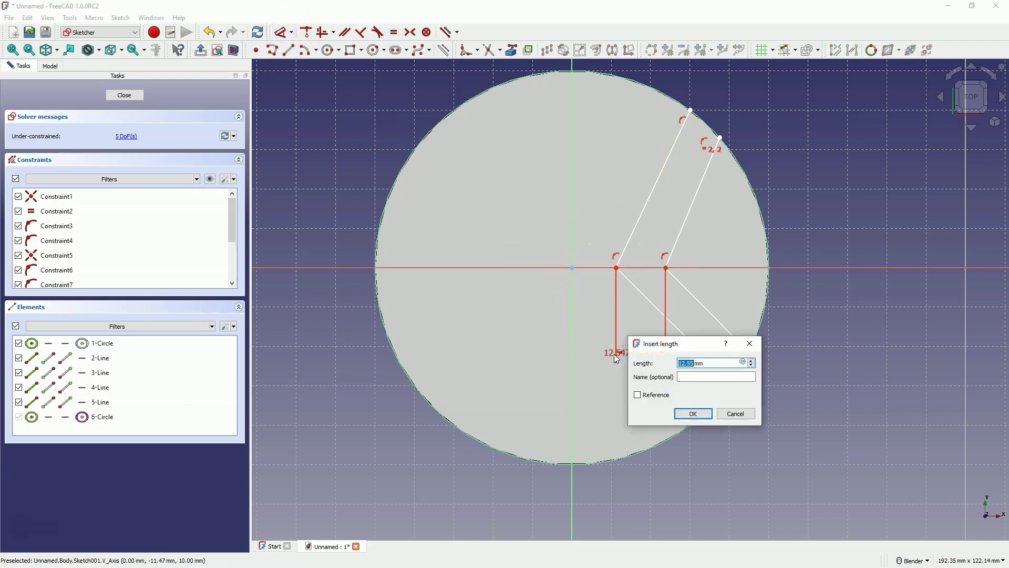
type("10")
key("Return")
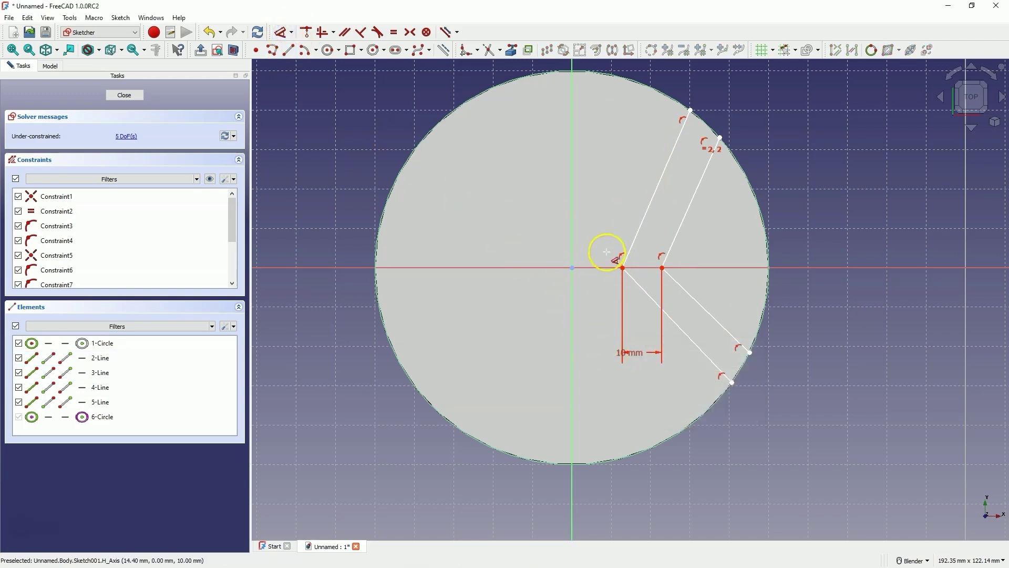
left_click(623, 269)
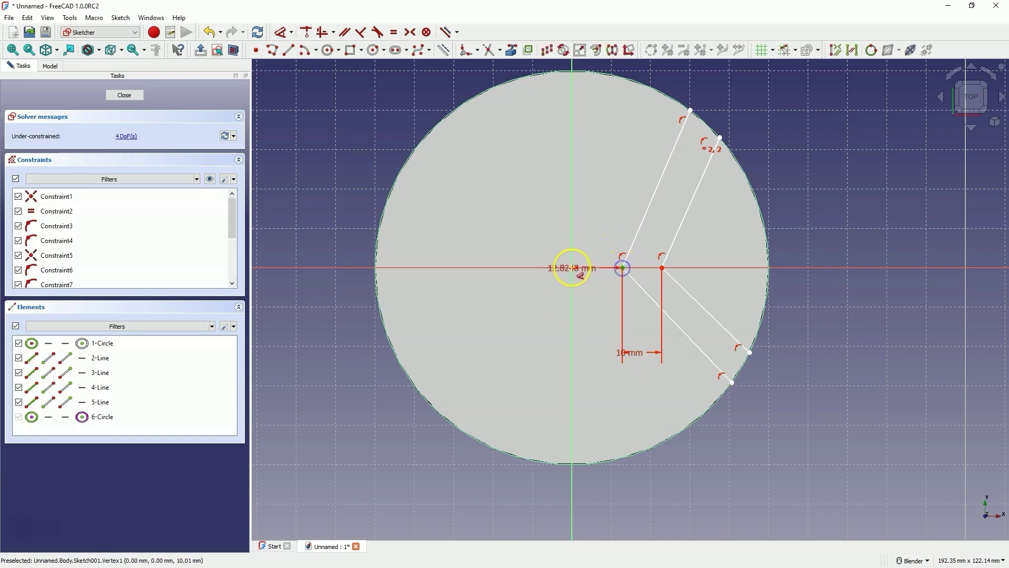
left_click(573, 268)
left_click(581, 336)
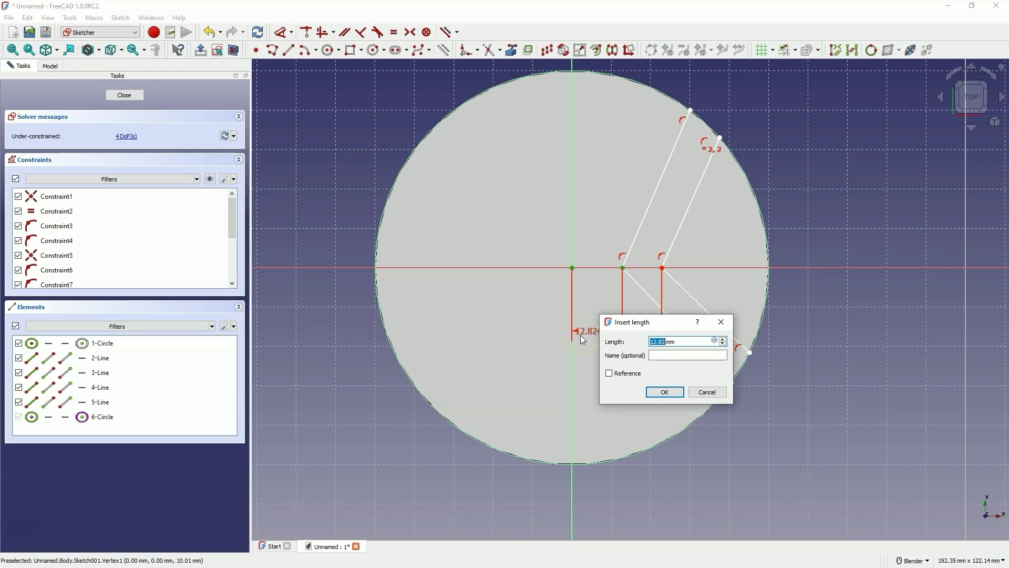
type("15")
key("Return")
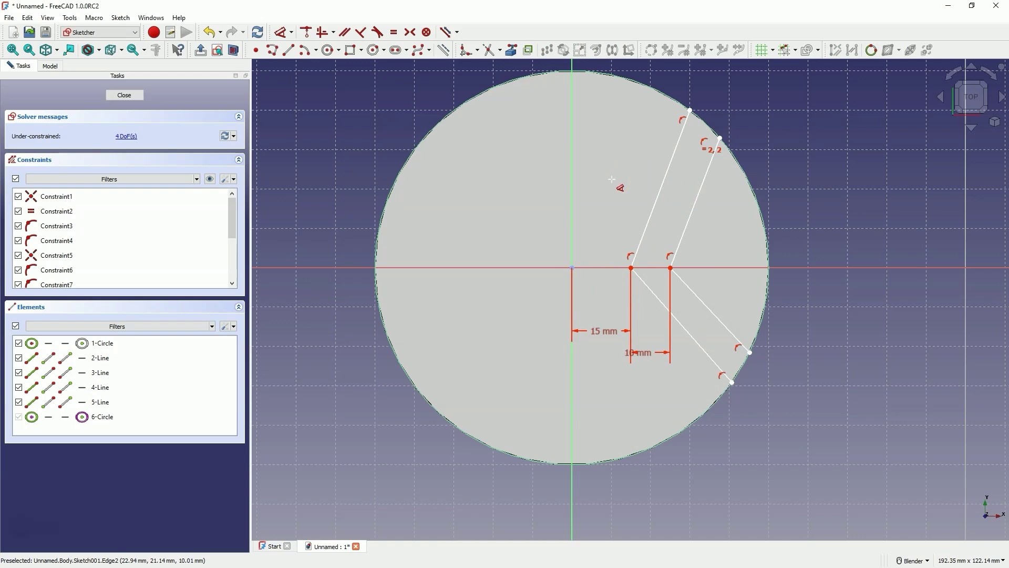
Make the upper wing lines parallel and the lower wing lines parallel.
left_click(662, 189)
left_click(698, 200, "ctrl")
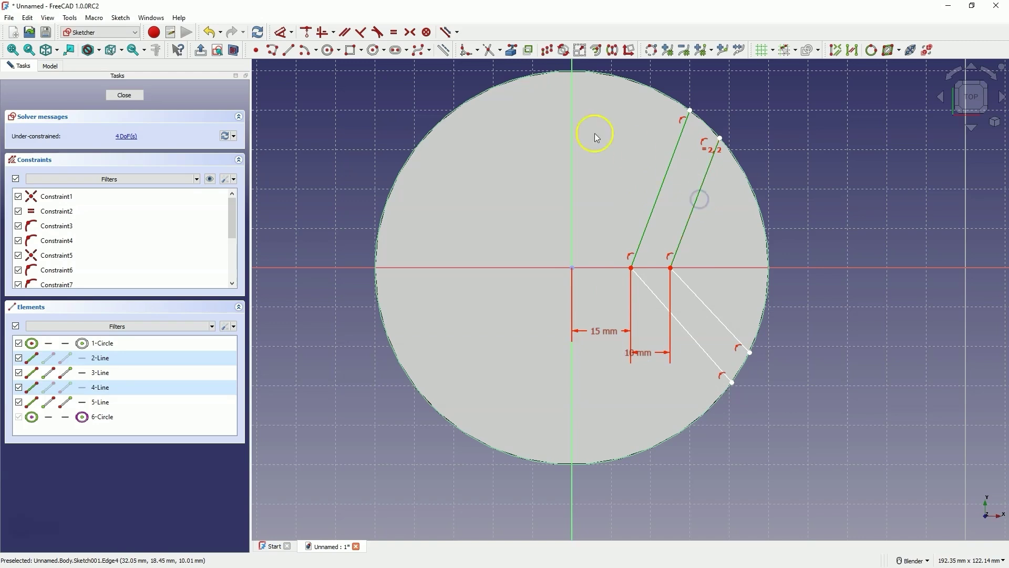
left_click(346, 32)
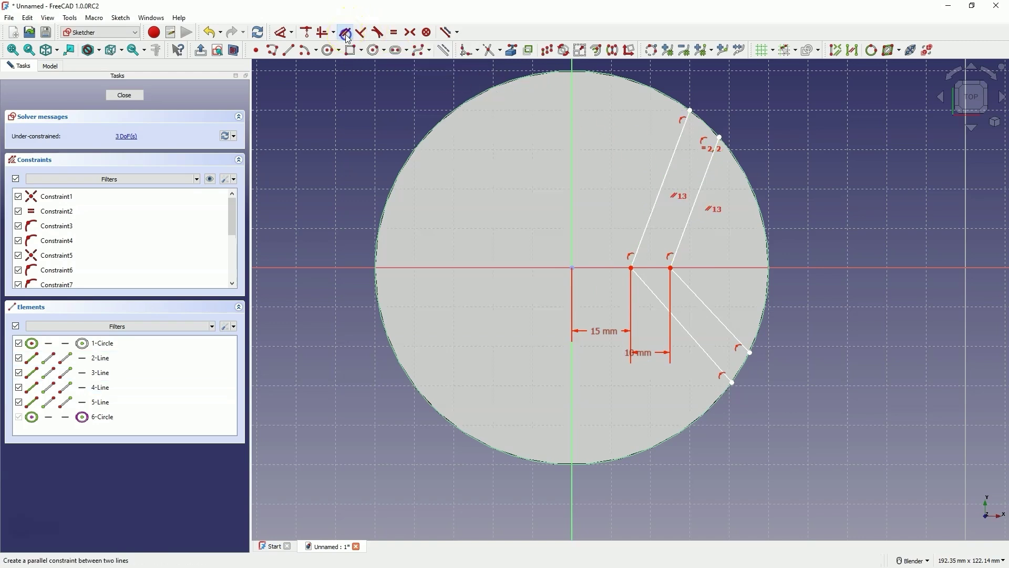
left_click(597, 213)
left_click(689, 334)
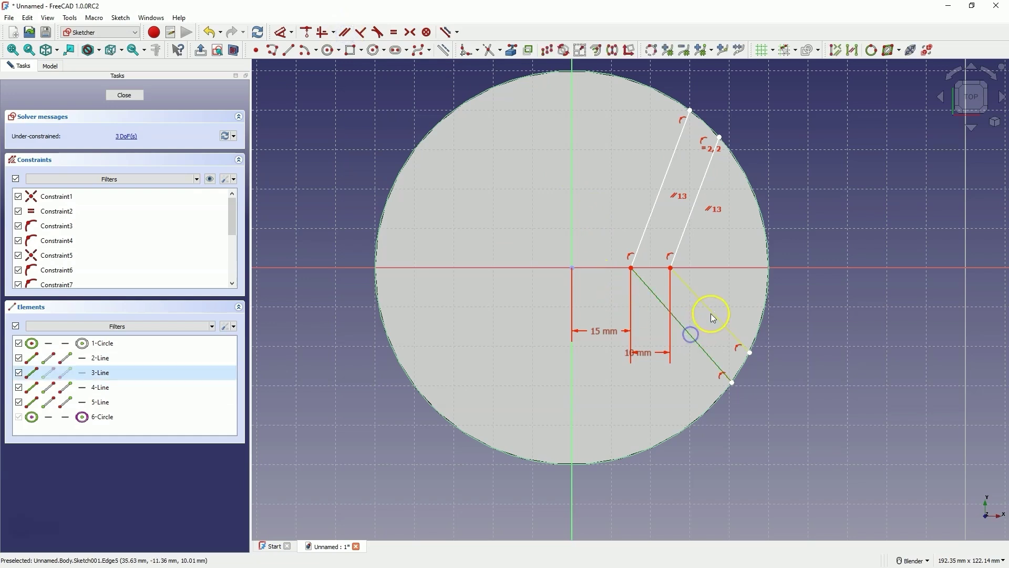
left_click(712, 312, "ctrl")
left_click(346, 32)
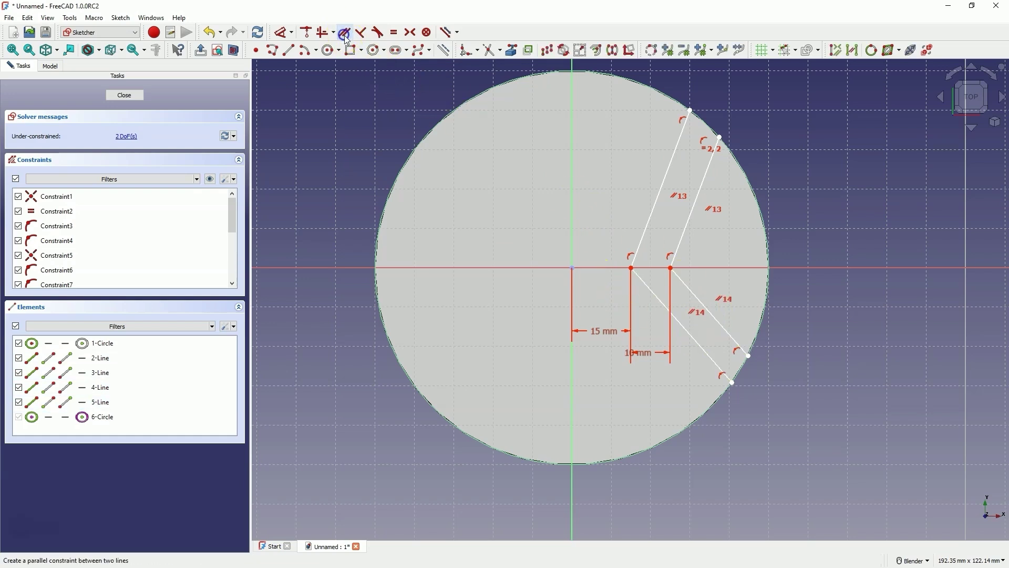
Constrain the two outer end points together and drag the upper end higher on the circle.
left_click(734, 154)
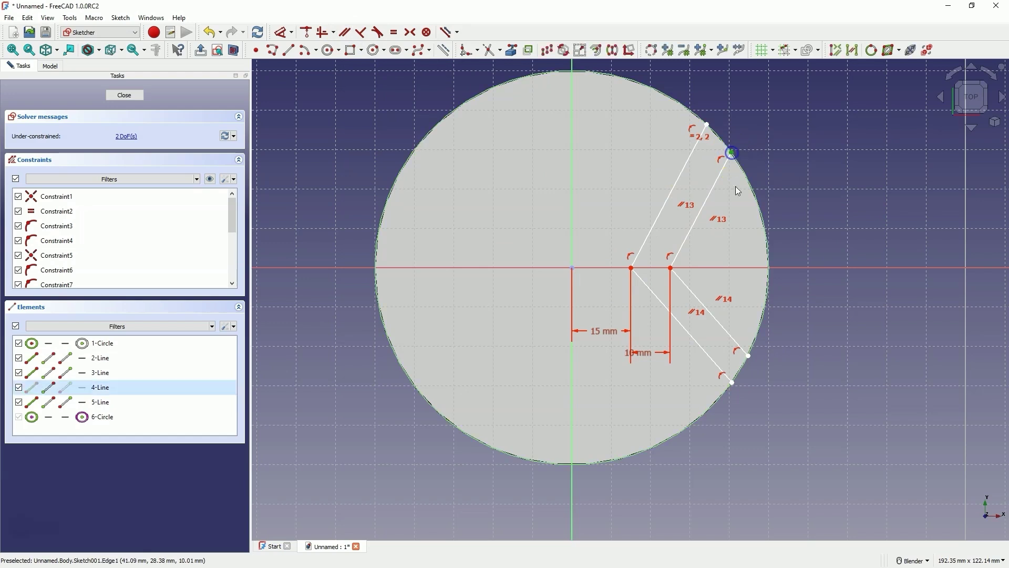
left_click(749, 356)
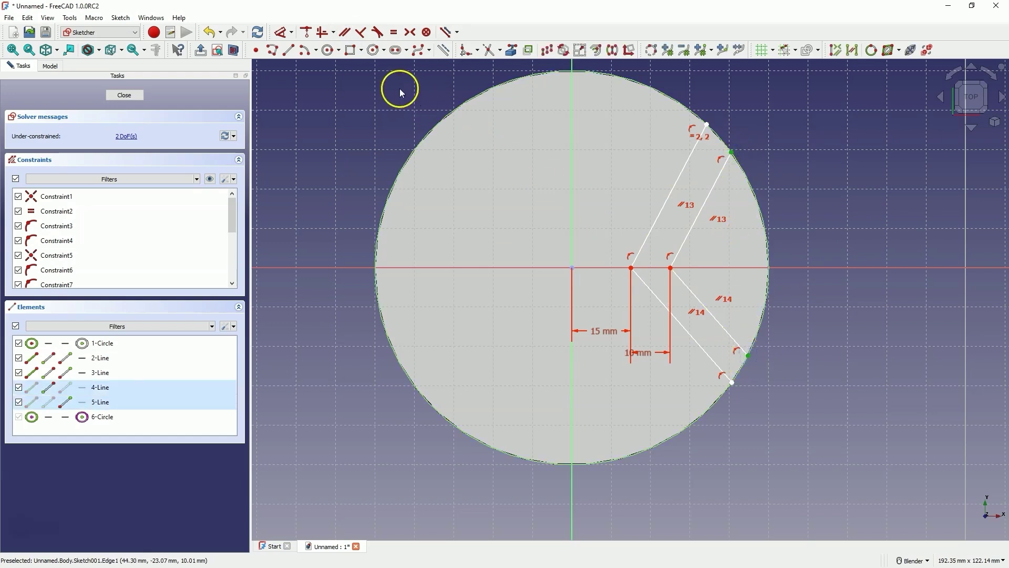
left_click(324, 38)
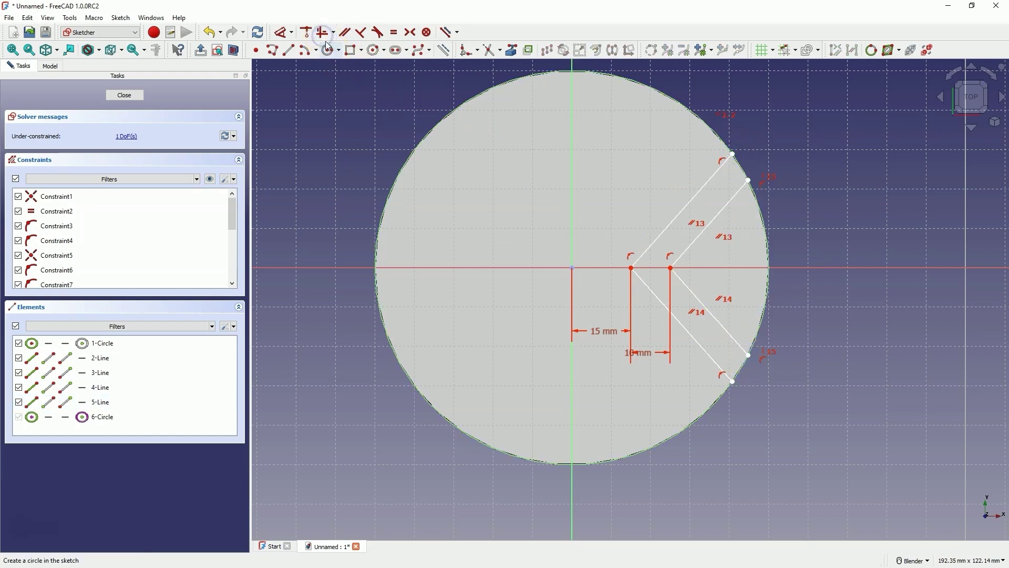
mouse_move(748, 181)
left_mouse_down()
mouse_move(746, 157)
mouse_move(752, 188)
mouse_move(741, 167)
mouse_move(750, 162)
left_mouse_up()
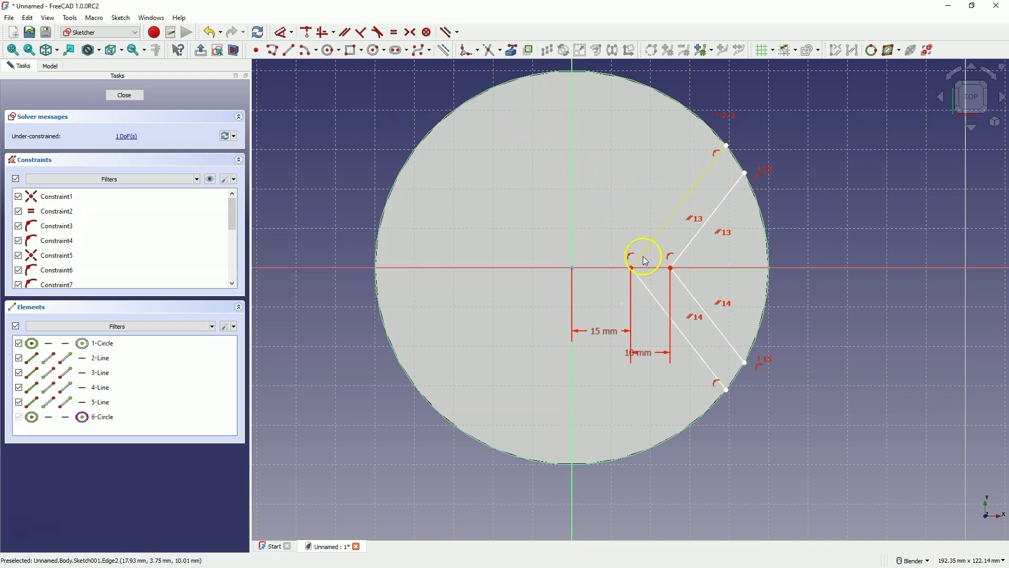
Fillet both the inner and outer V corners of the wing.
left_click(465, 52)
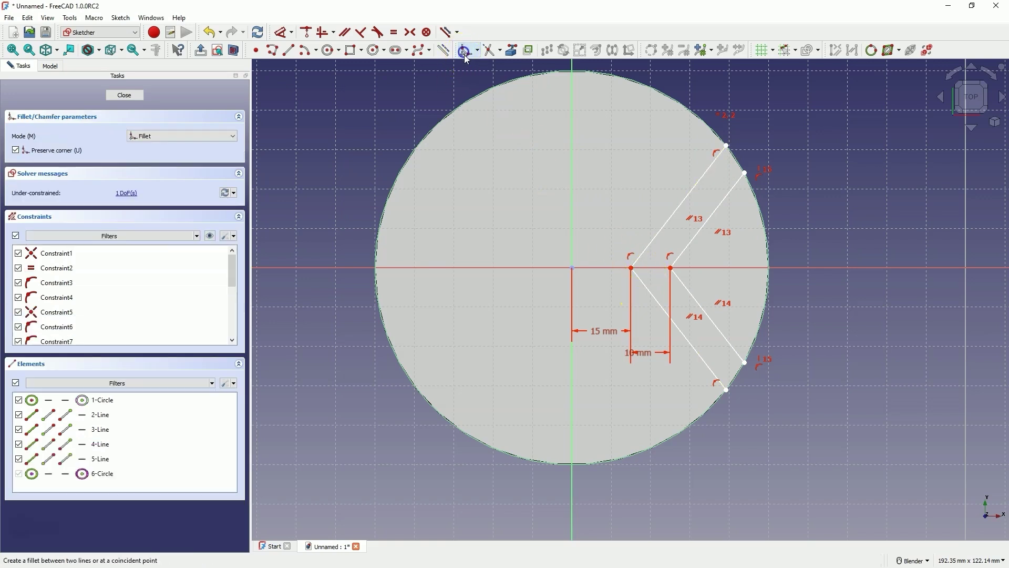
left_click(647, 248)
left_click(647, 286)
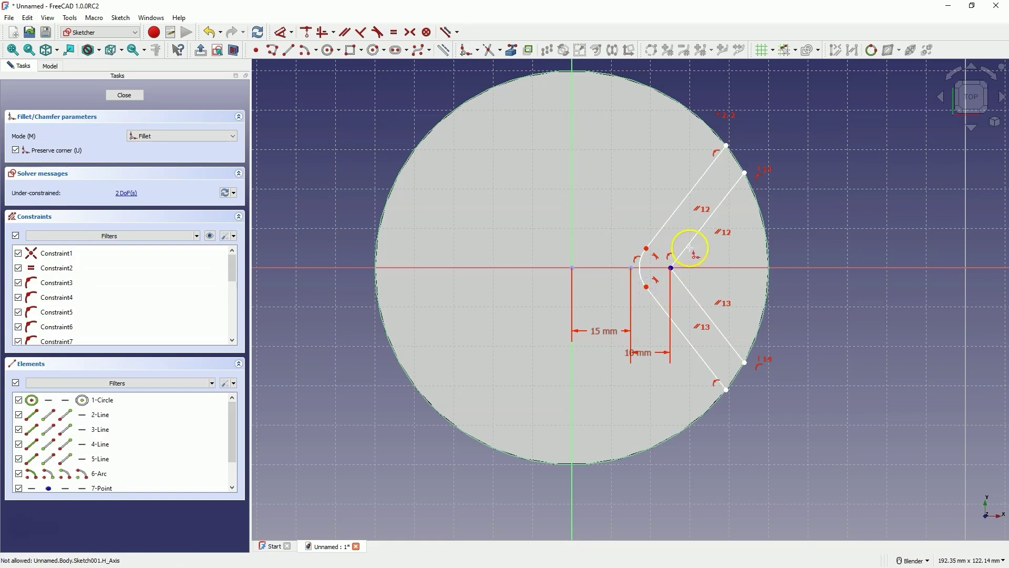
left_click(690, 244)
left_click(692, 293)
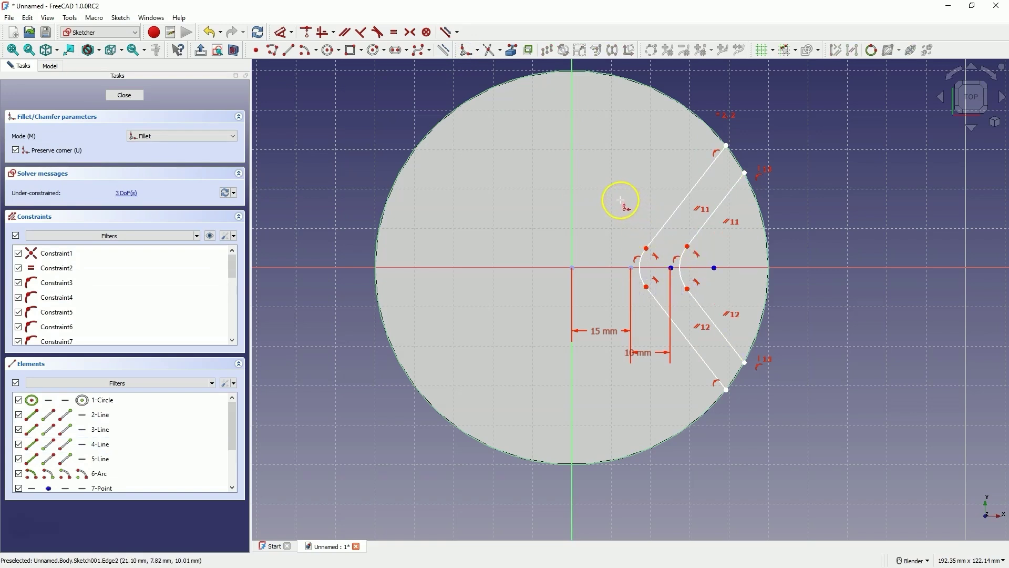
right_click(618, 201)
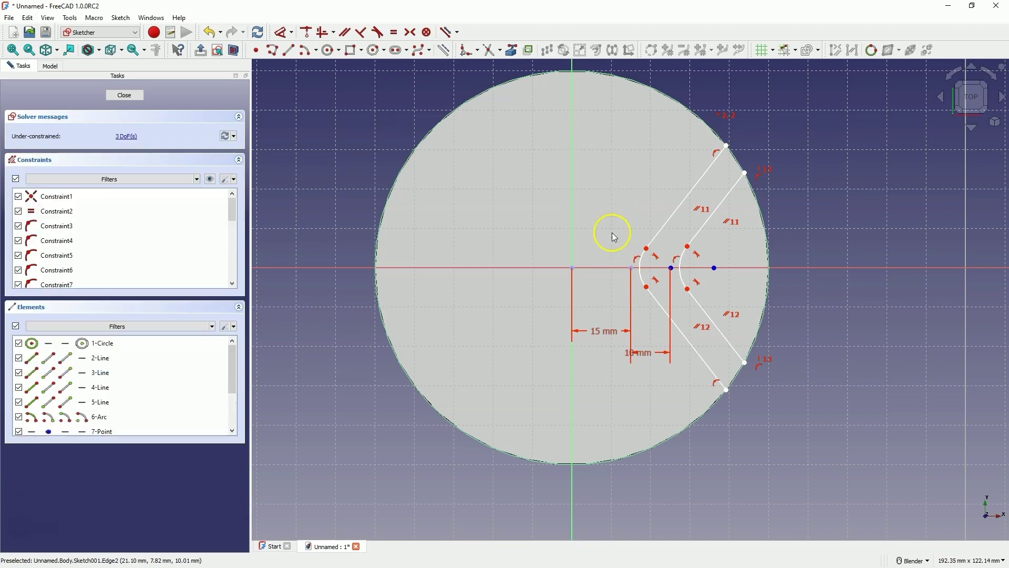
Make the two fillet arcs equal and give the inner one a 7 mm radius.
left_click(681, 268)
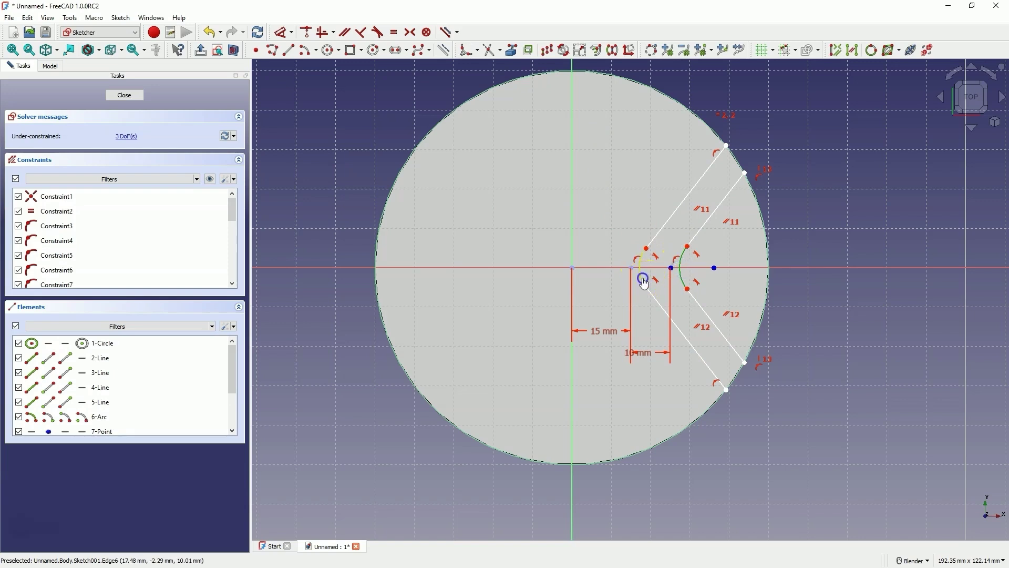
left_click(640, 271)
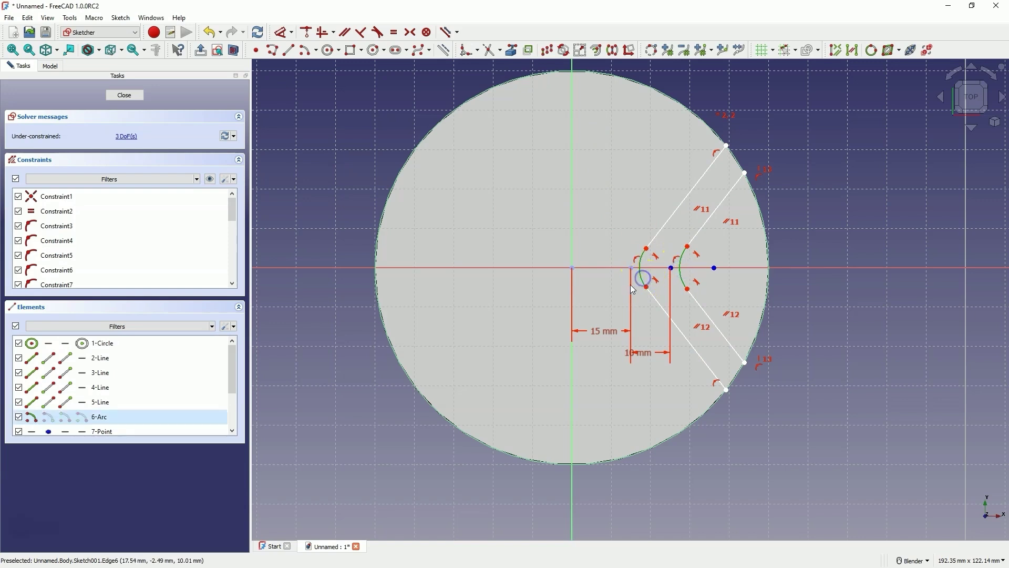
left_click(394, 34)
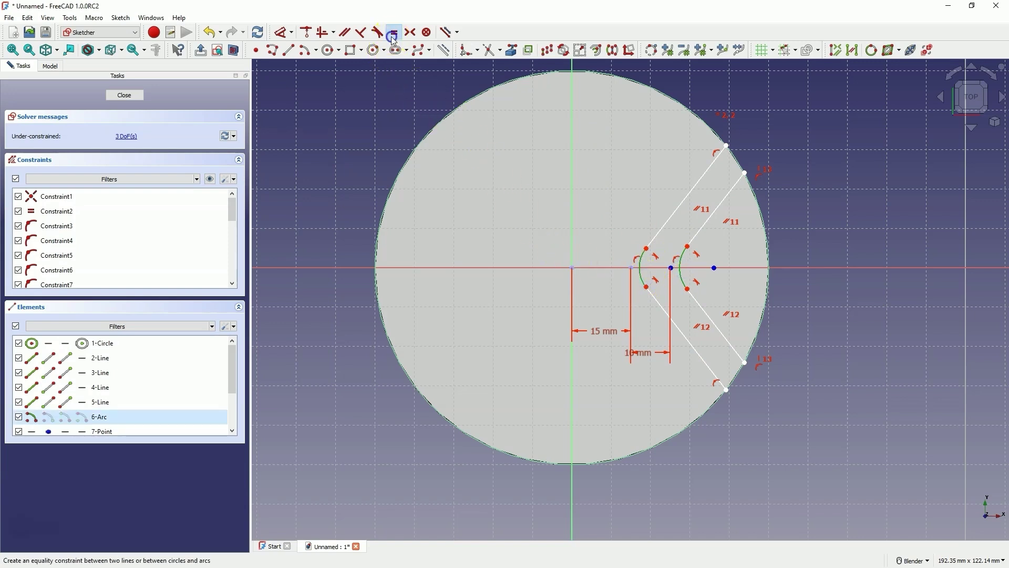
left_click(636, 252)
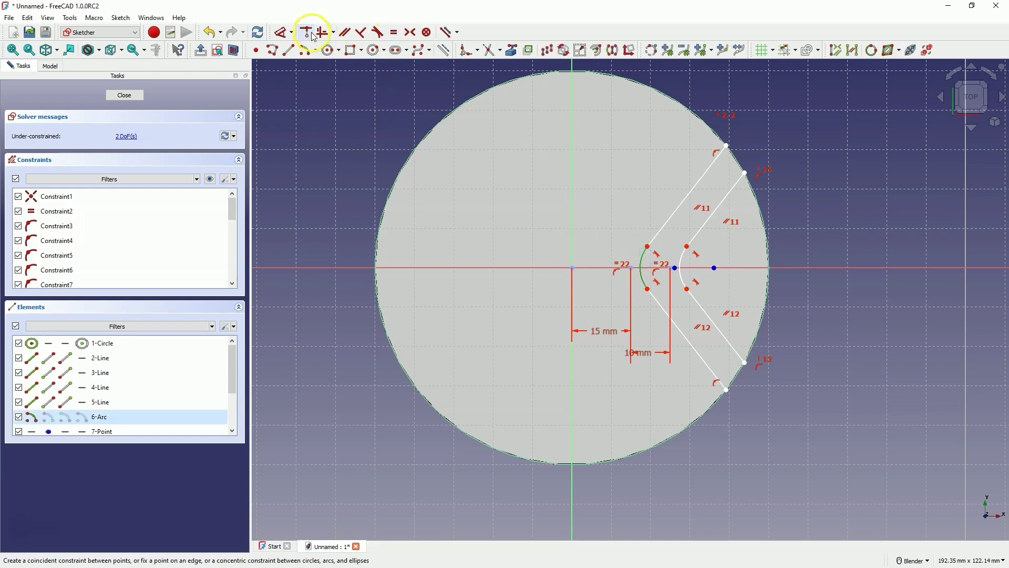
left_click(283, 34)
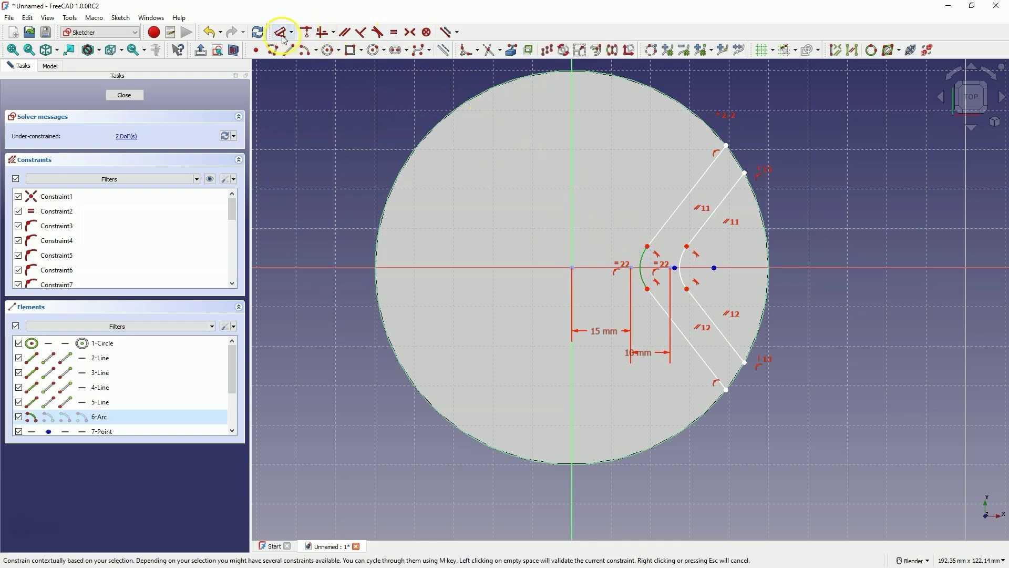
left_click(542, 251)
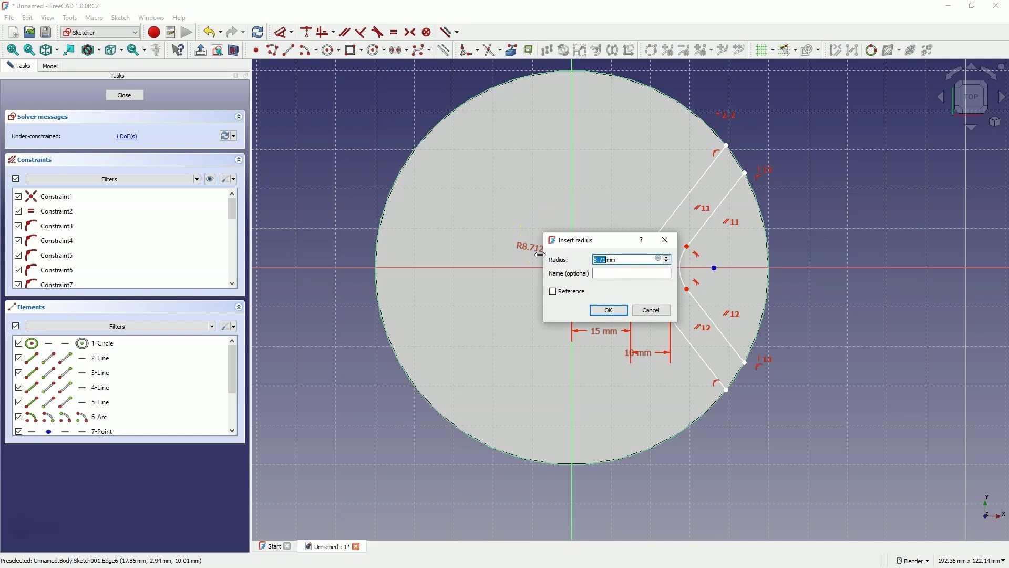
key("Return")
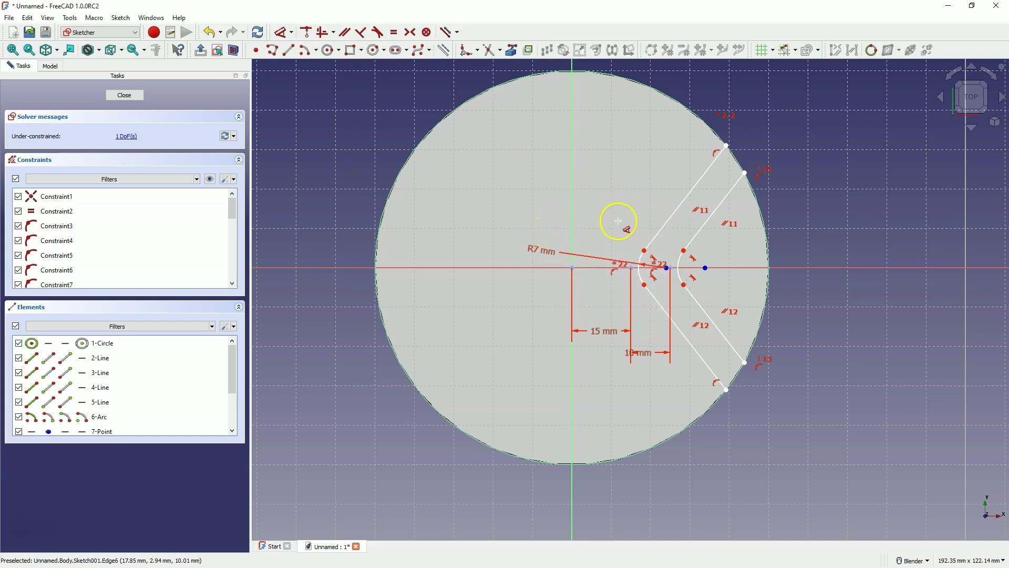
Dimension the angle between the outer V's two wing lines as 120°.
left_click(709, 221)
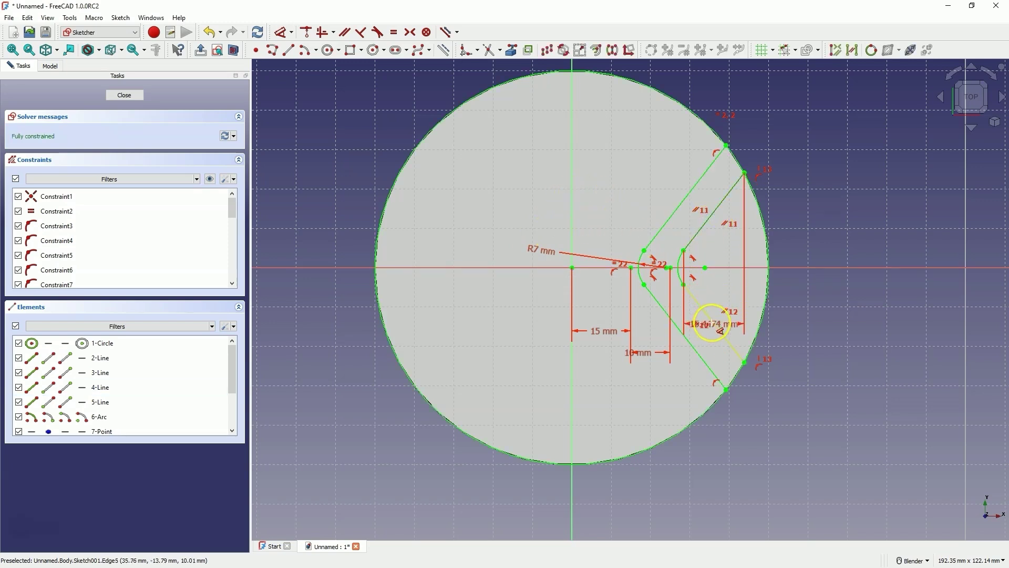
left_click(706, 314)
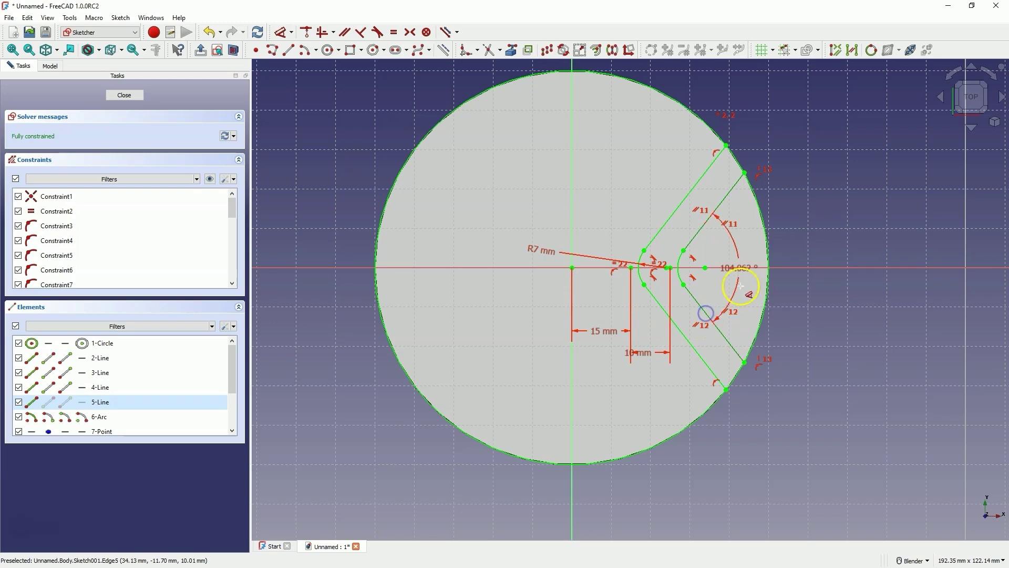
left_click(820, 240)
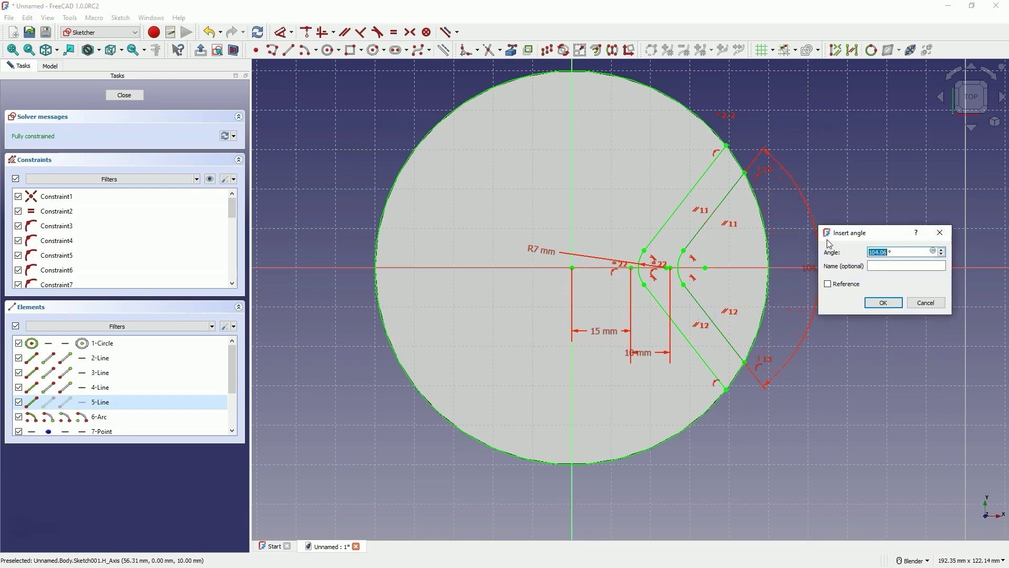
type("120")
key("Return")
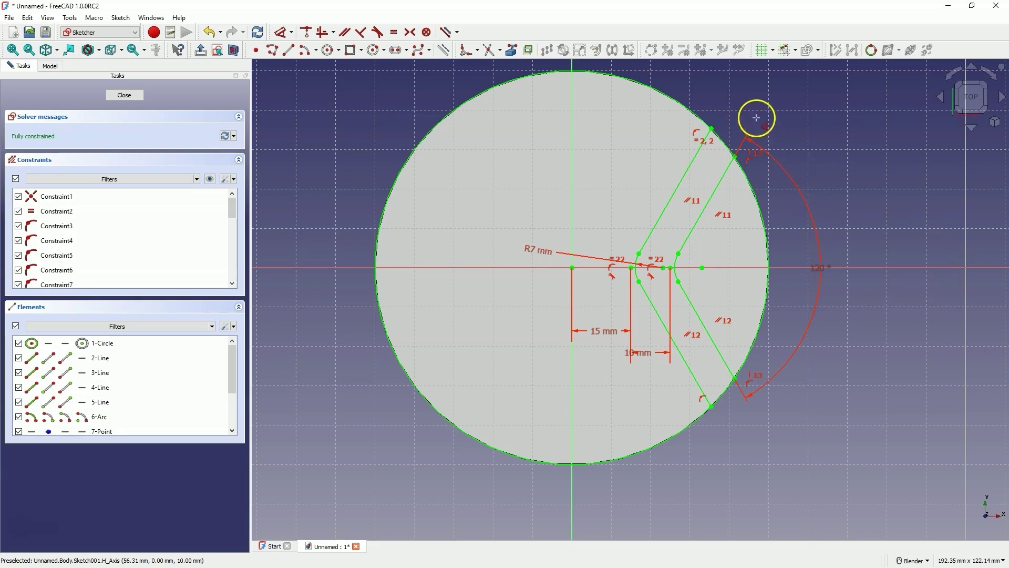
Trim the circle arc pieces at the wing ends and close the sketch.
left_click(489, 52)
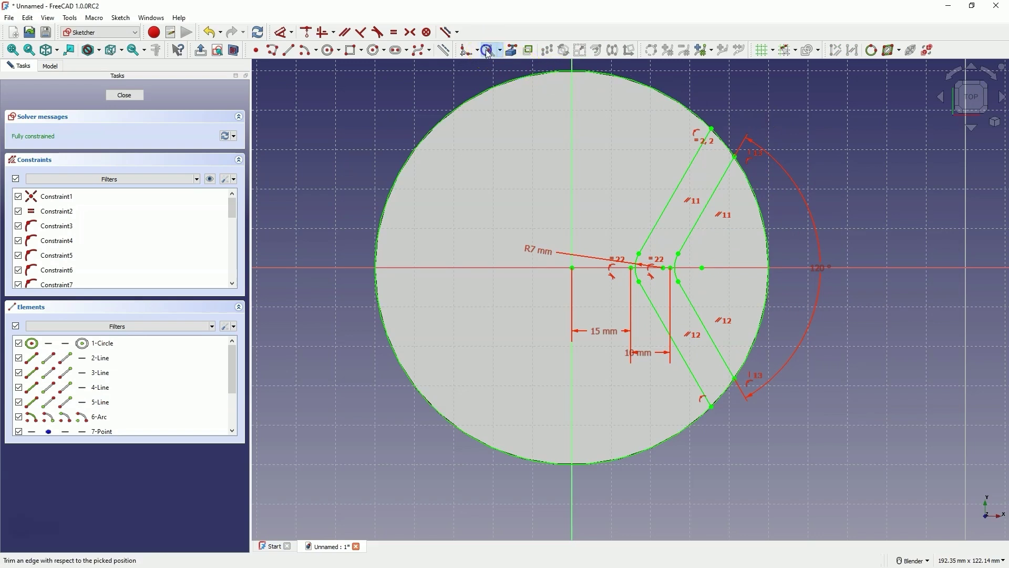
left_click(653, 93)
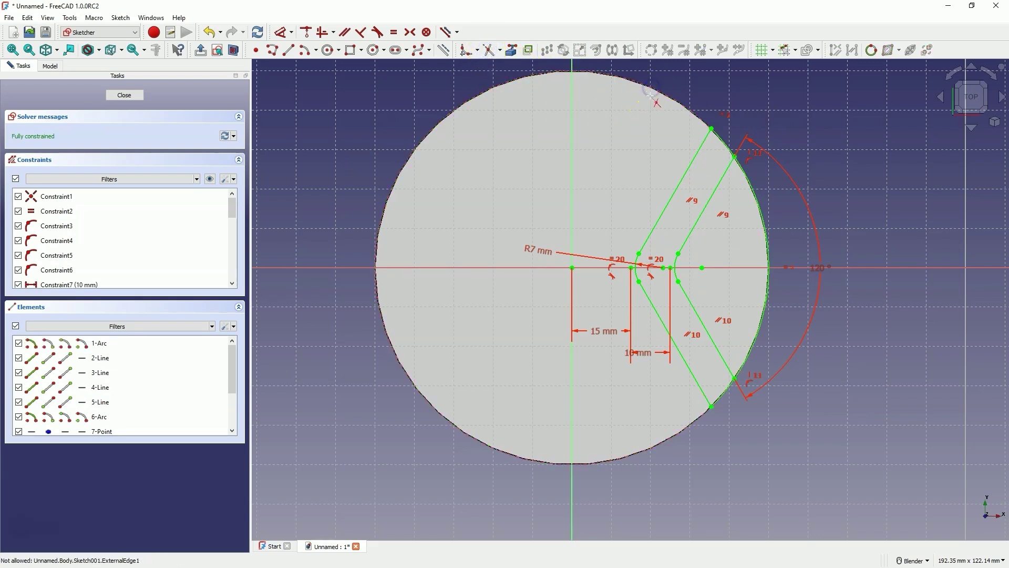
left_click(769, 292)
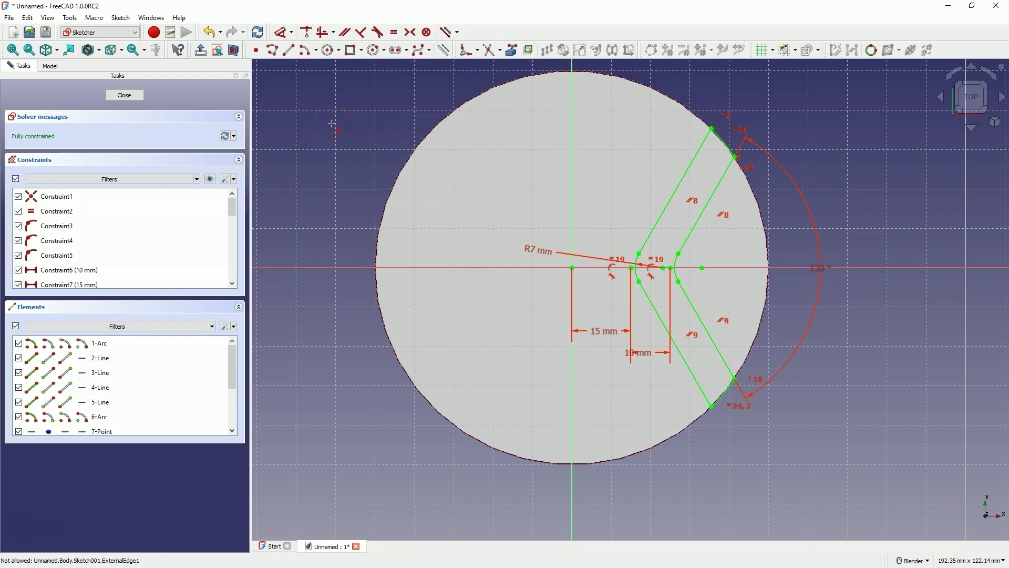
left_click(130, 97)
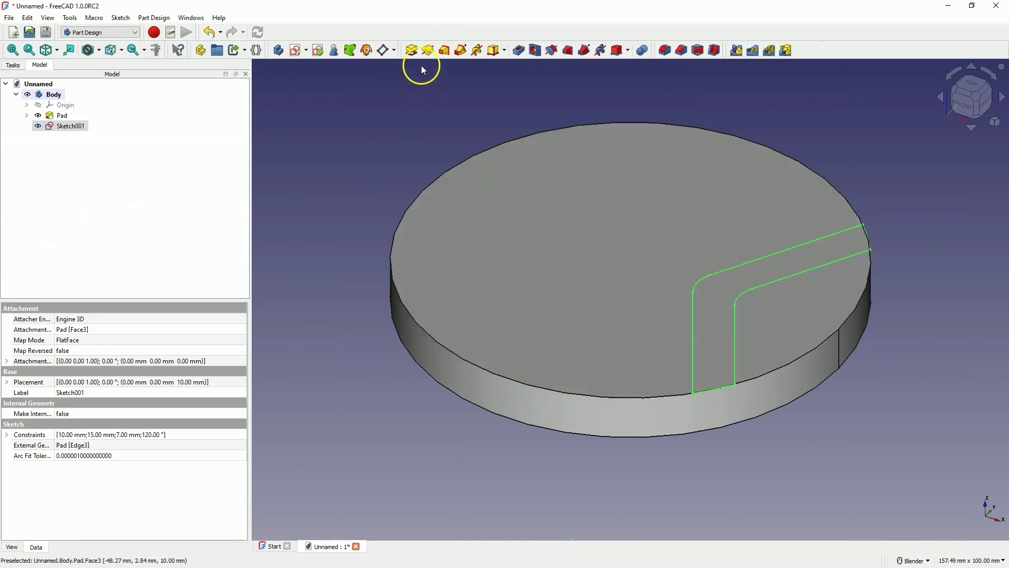
Pad the bracket sketch 25 mm into an upright wall.
left_click(412, 51)
scroll(136, 149, "up", 5)
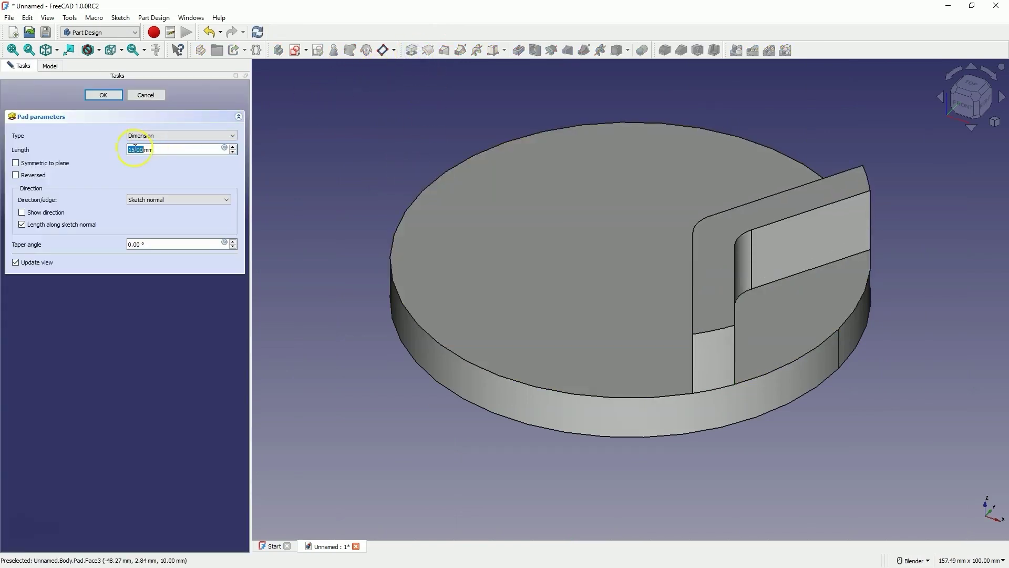
scroll(135, 148, "up", 10)
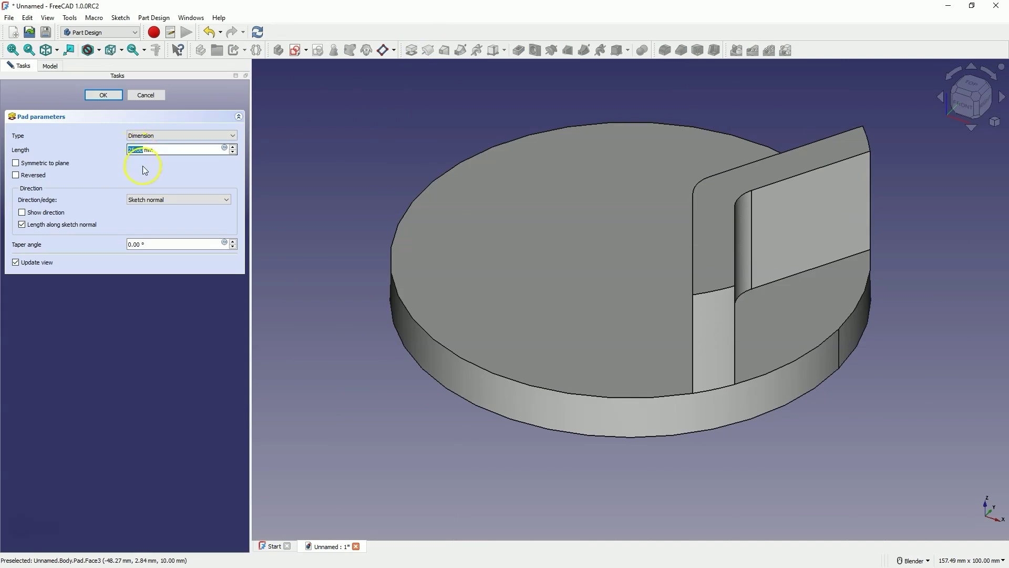
left_click(104, 95)
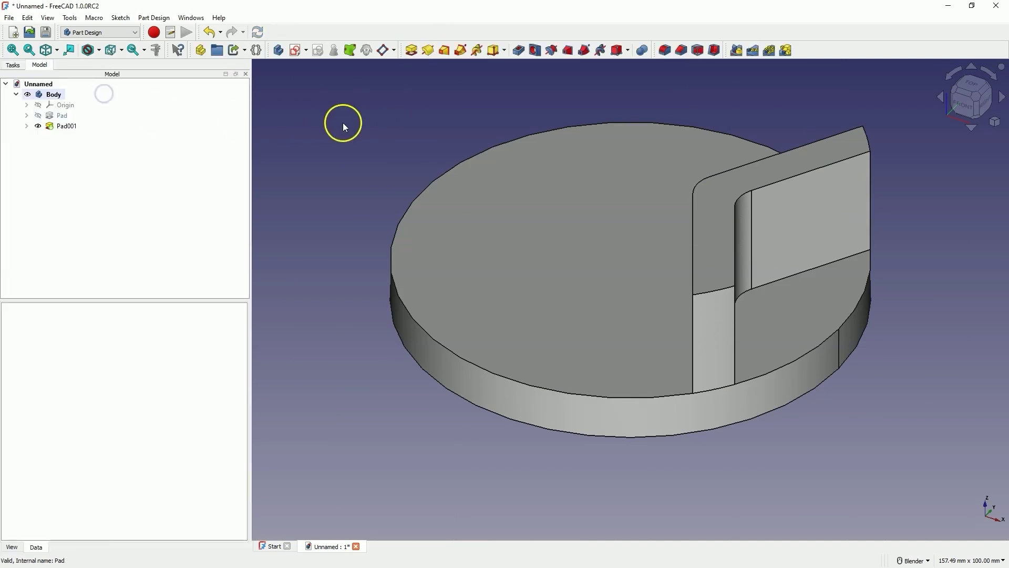
Start a new sketch on the wall's flat face.
middle_click_drag(518, 139, 772, 347)
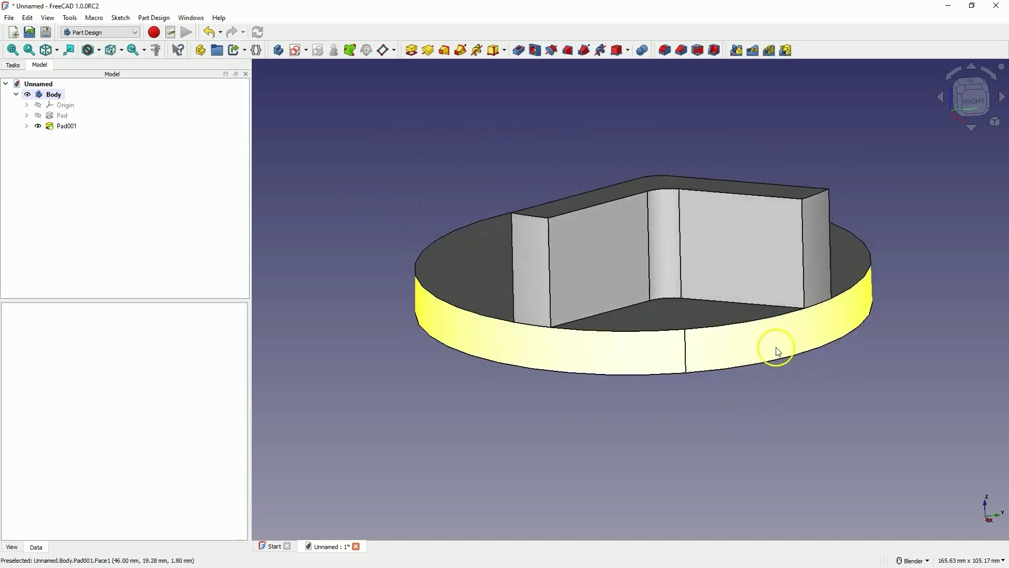
left_click(762, 249)
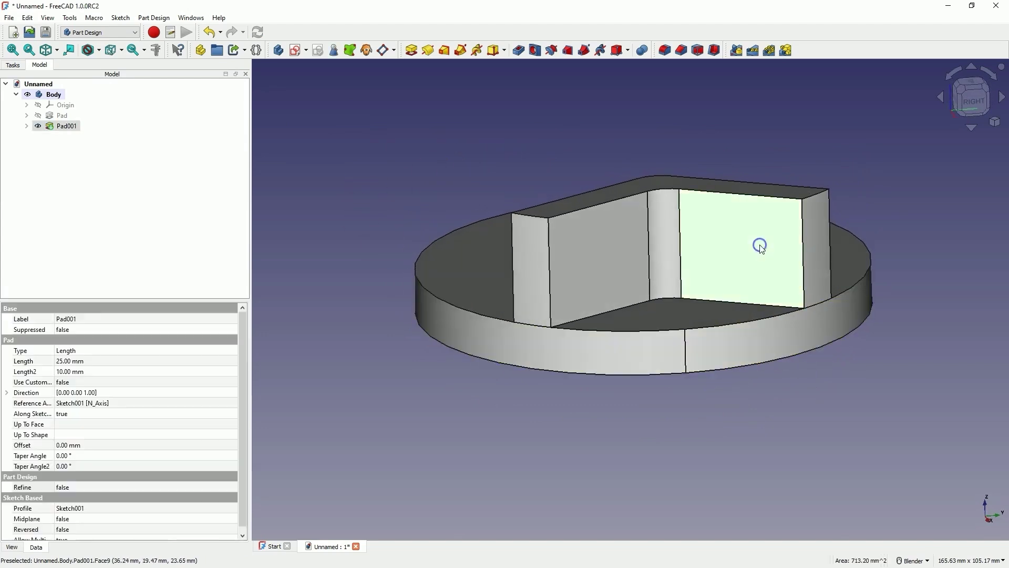
left_click(295, 51)
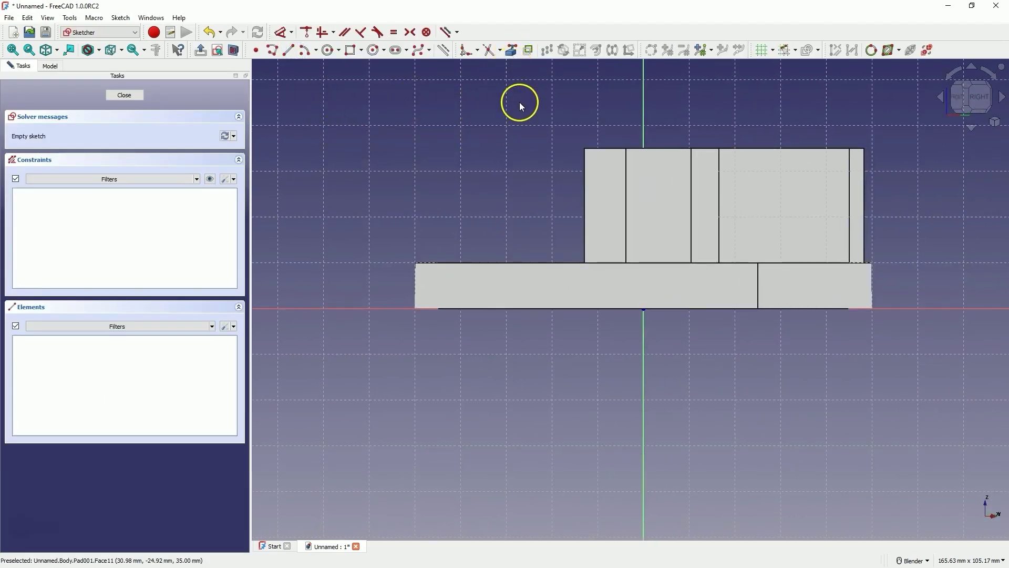
Reference both vertical wall edges as external geometry and draw a 10 mm circle on the wall.
left_click(512, 52)
left_click(721, 181)
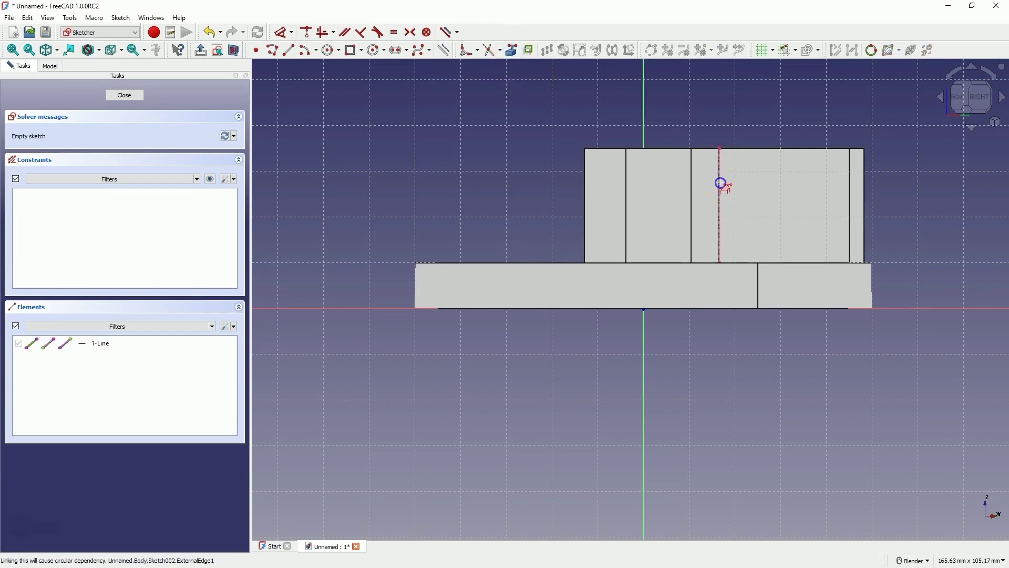
left_click(850, 198)
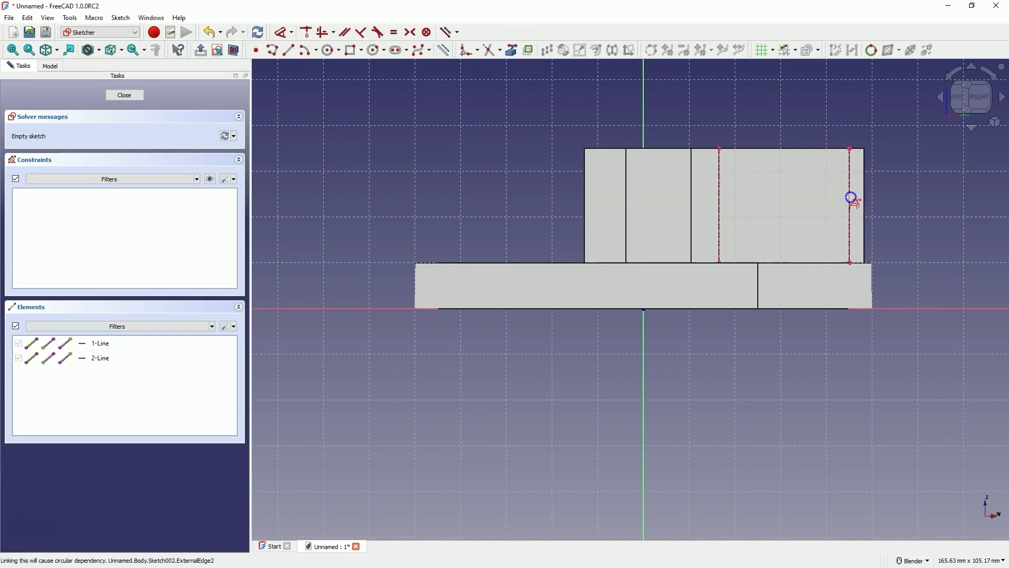
left_click(332, 50)
left_click(778, 200)
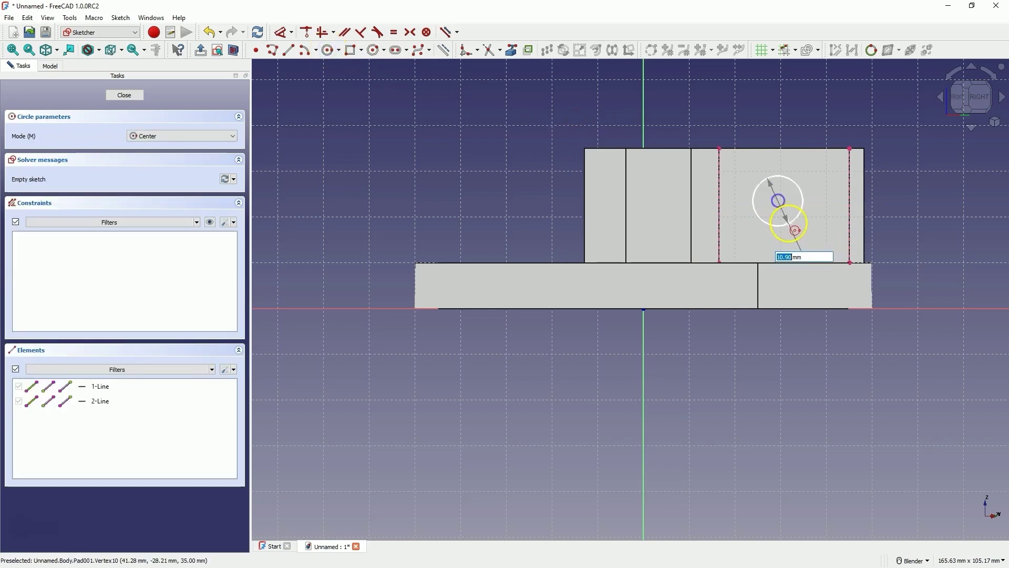
type("1")
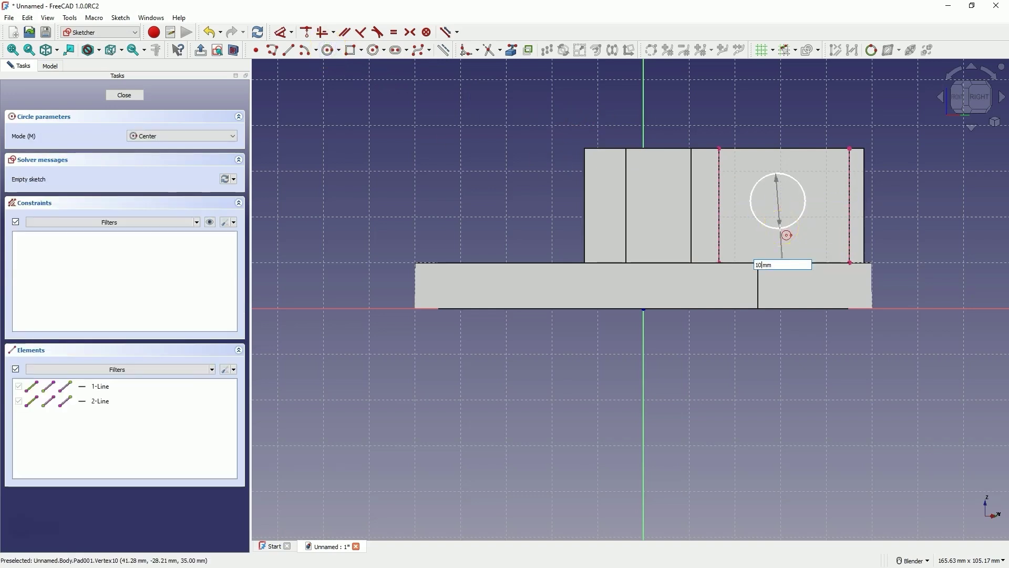
type("0")
key("Return")
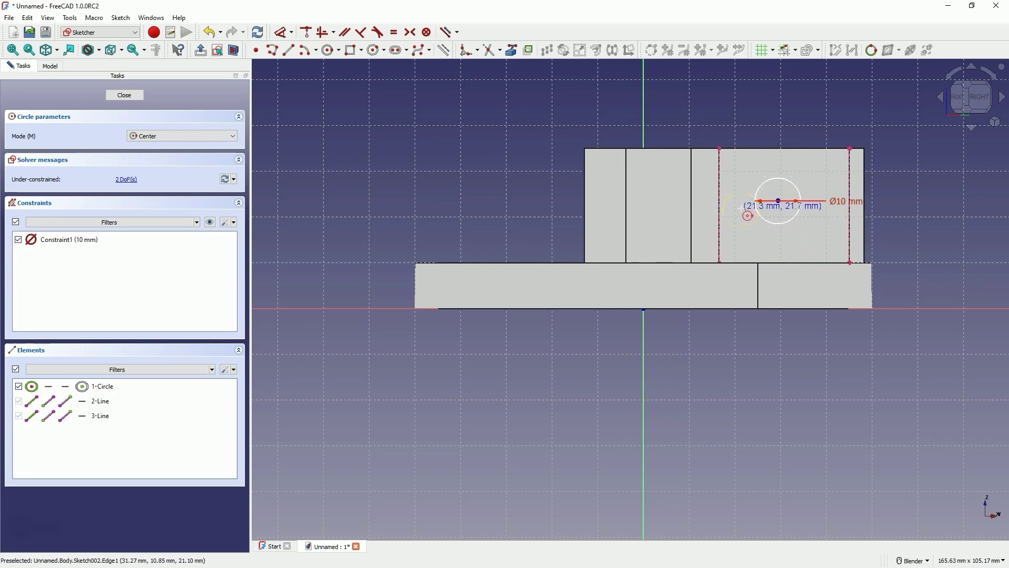
Constrain the circle centre symmetric between the opposite edge corners and close the sketch.
right_click(743, 185)
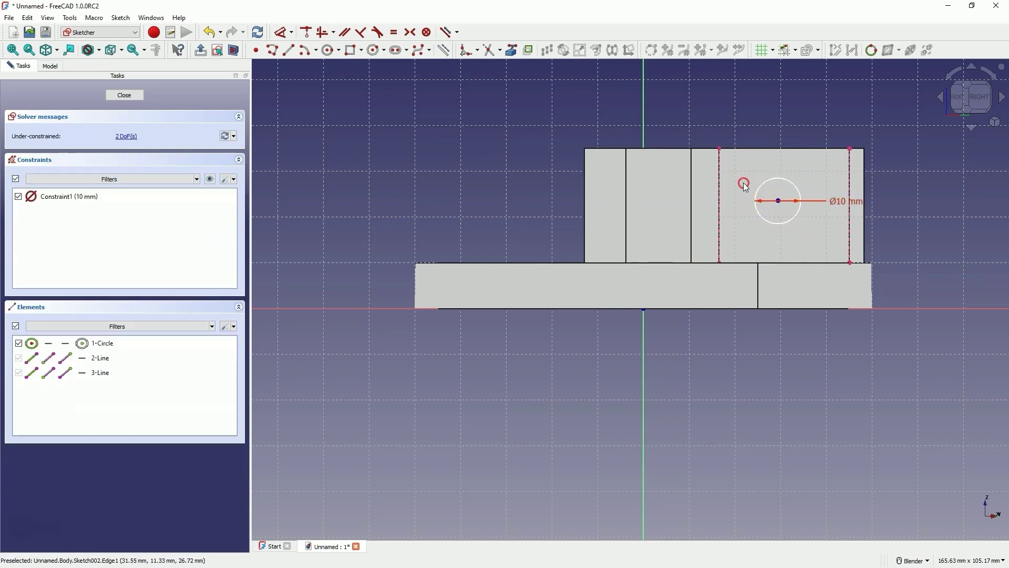
left_click(719, 149)
left_click(850, 263)
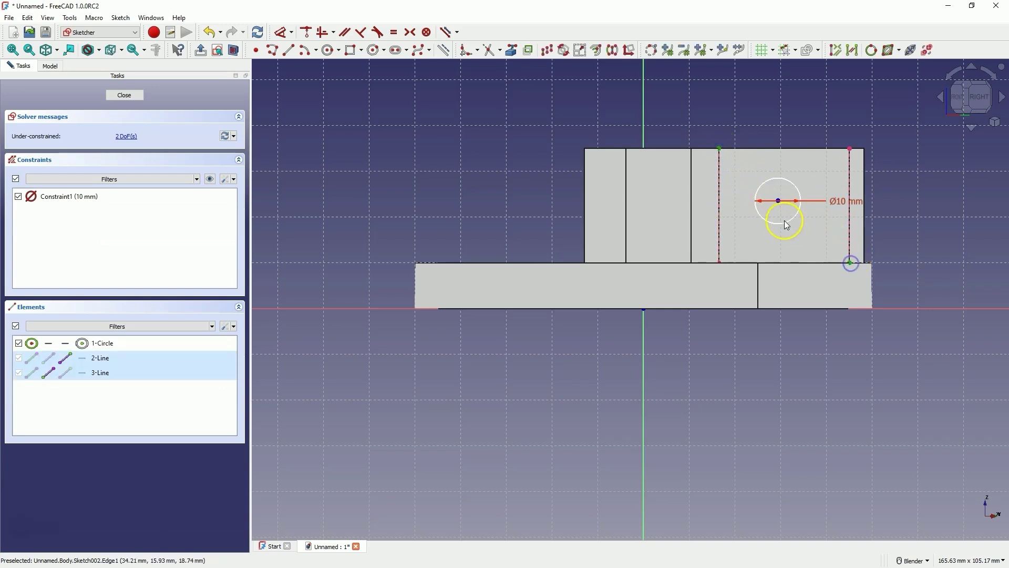
left_click(778, 201)
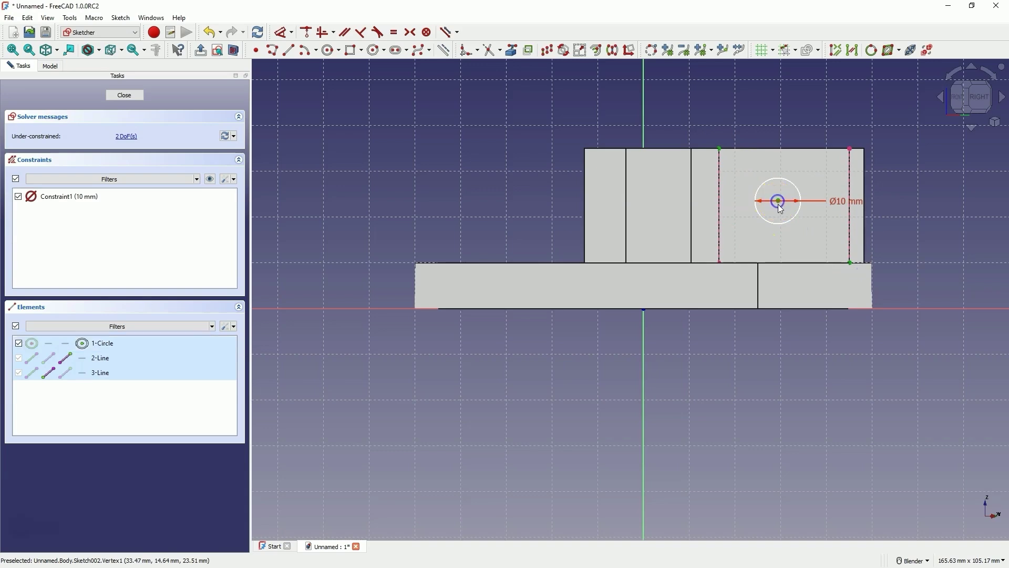
left_click(410, 32)
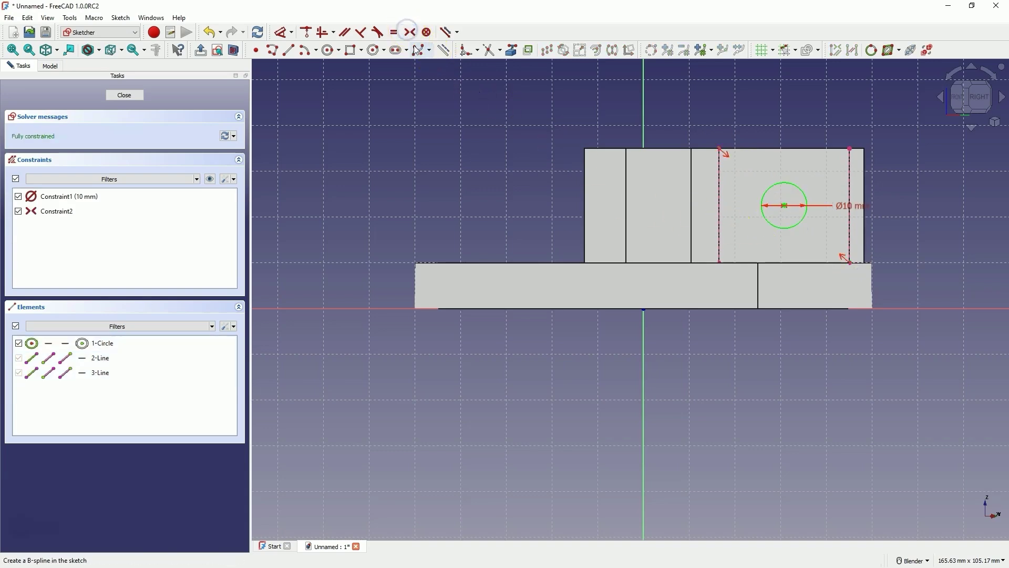
left_click(124, 96)
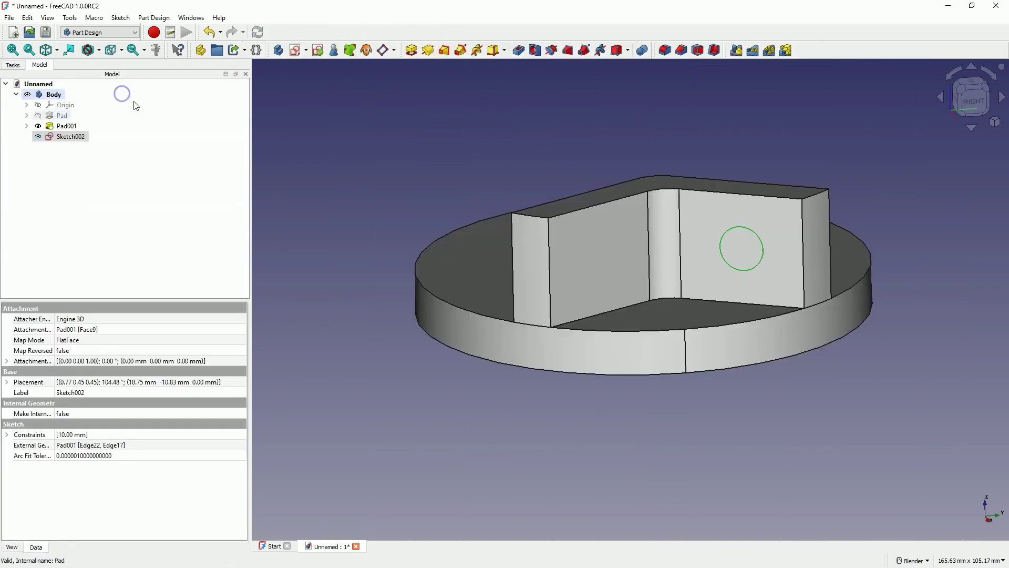
Cut Sketch002's 10 mm circle through the wall with a Through all pocket.
left_click(519, 51)
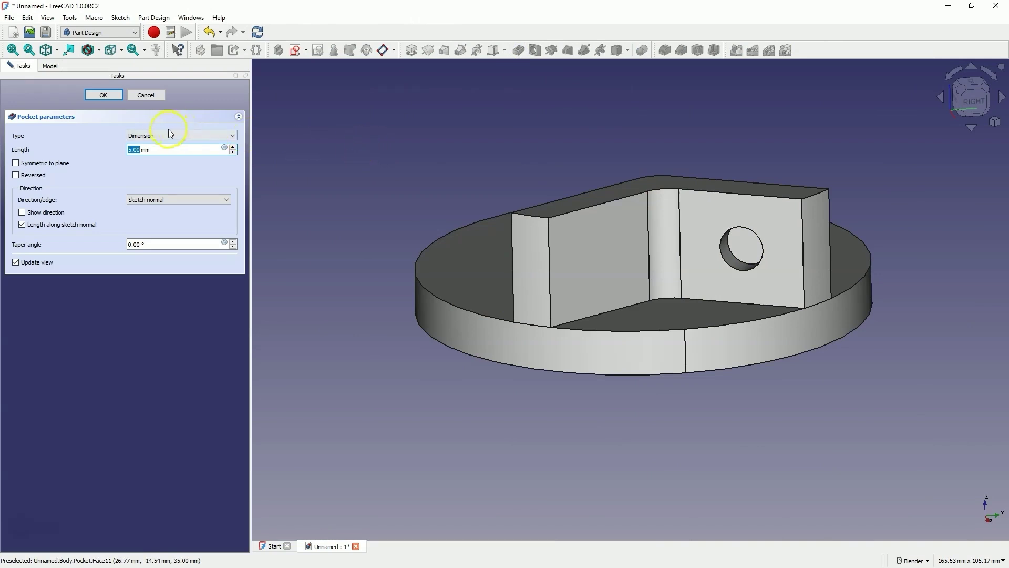
left_click(156, 137)
left_click(153, 150)
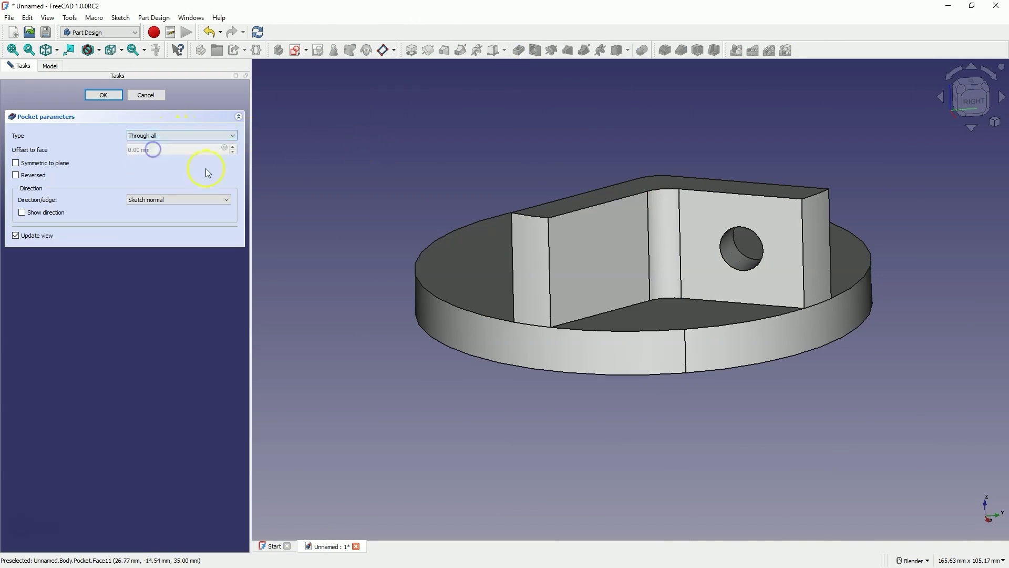
left_click(109, 95)
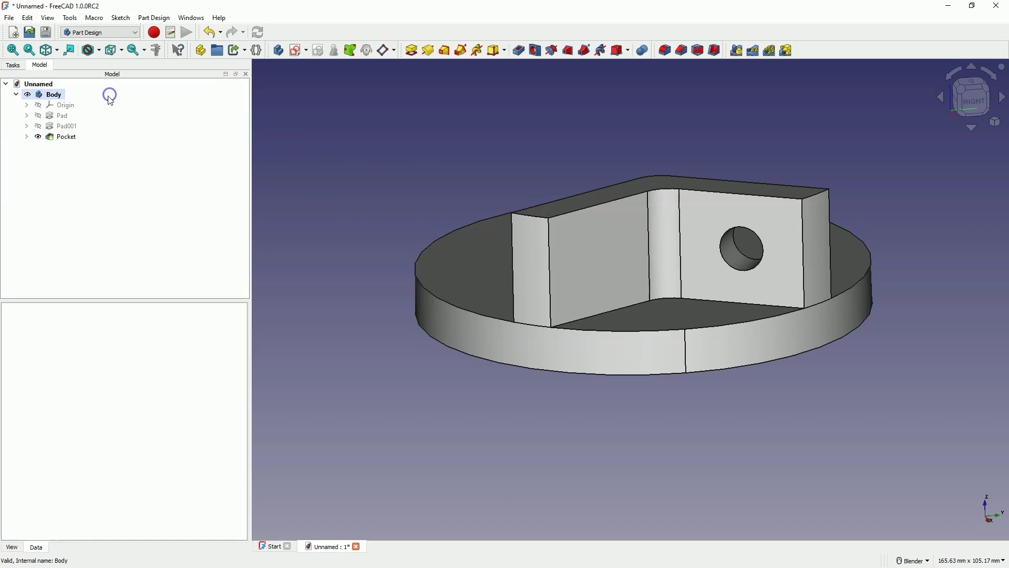
left_click(578, 263)
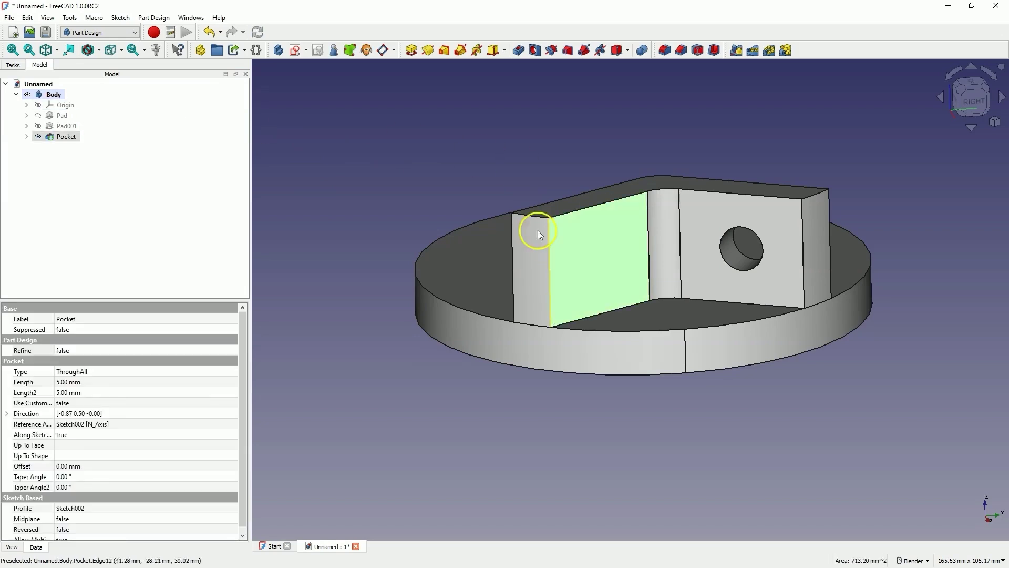
Start Sketch003 on the second wall face, reference both vertical edges, and draw a 10 mm circle.
left_click(294, 51)
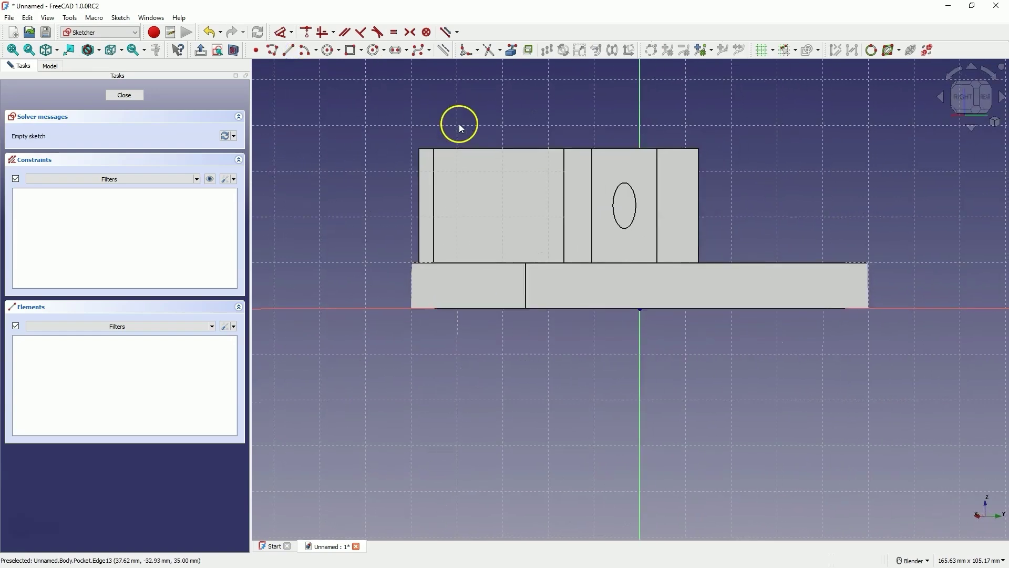
left_click(512, 52)
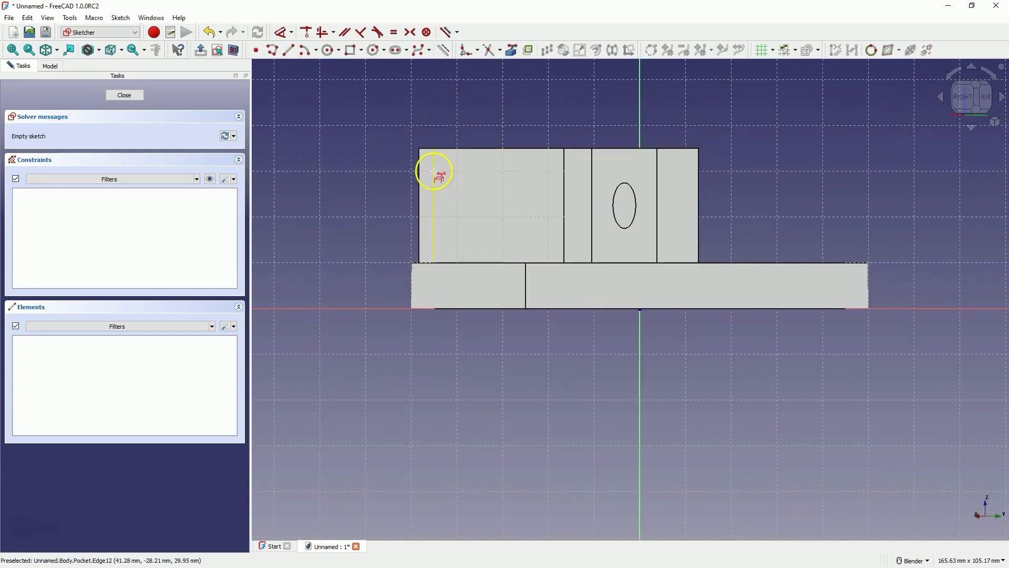
left_click(434, 170)
left_click(563, 189)
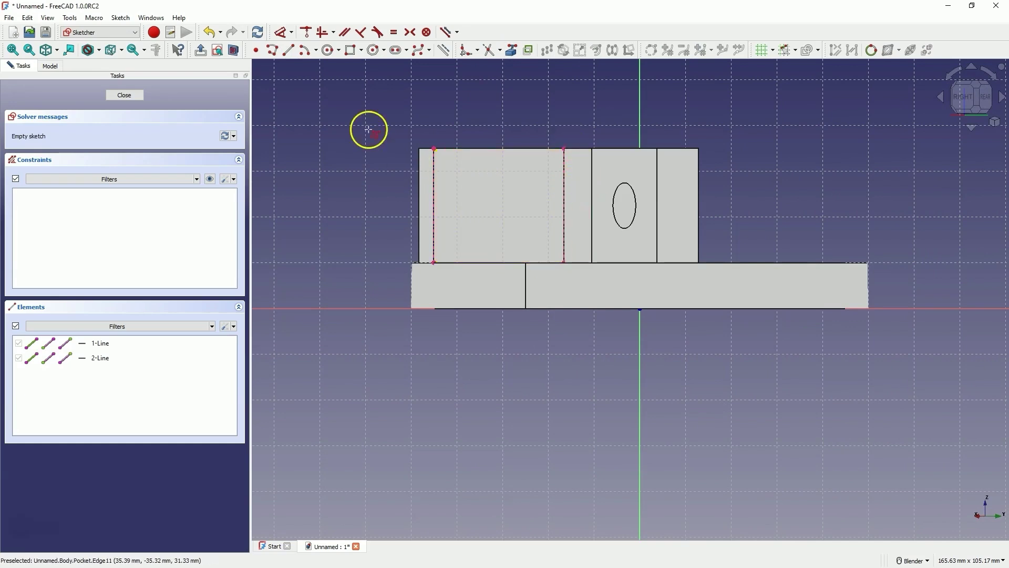
left_click(329, 50)
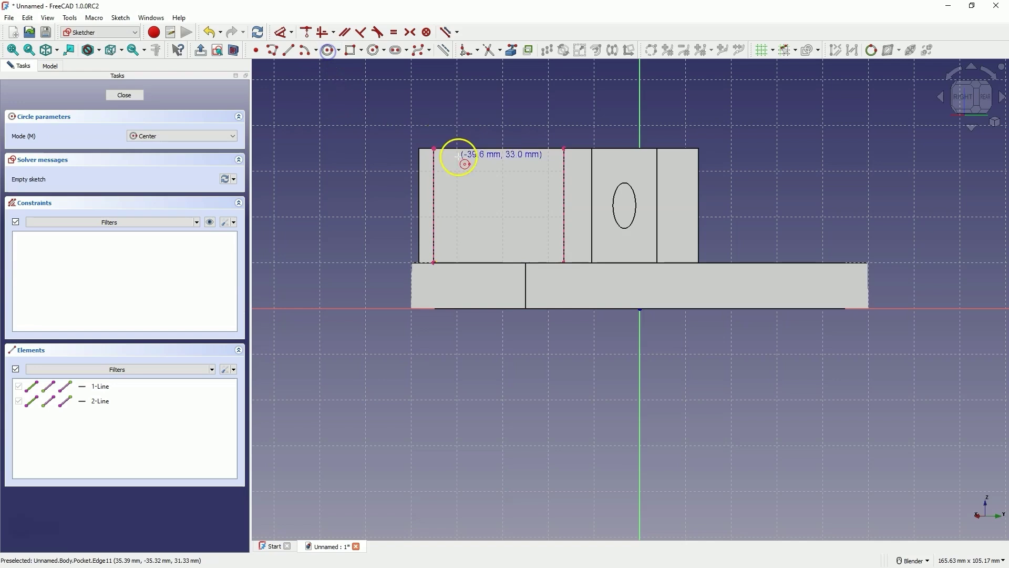
left_click(488, 205)
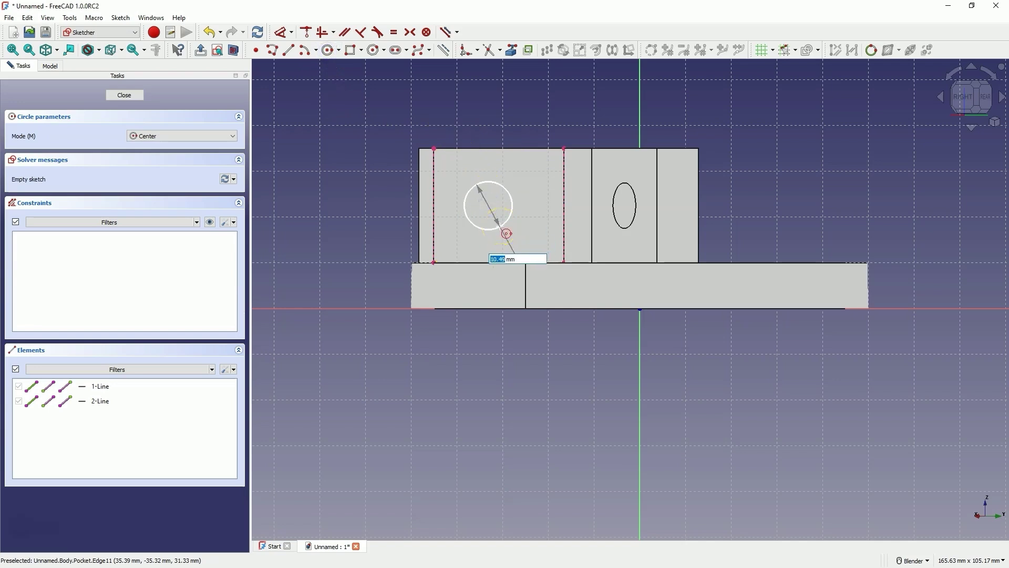
type("10")
key("Return")
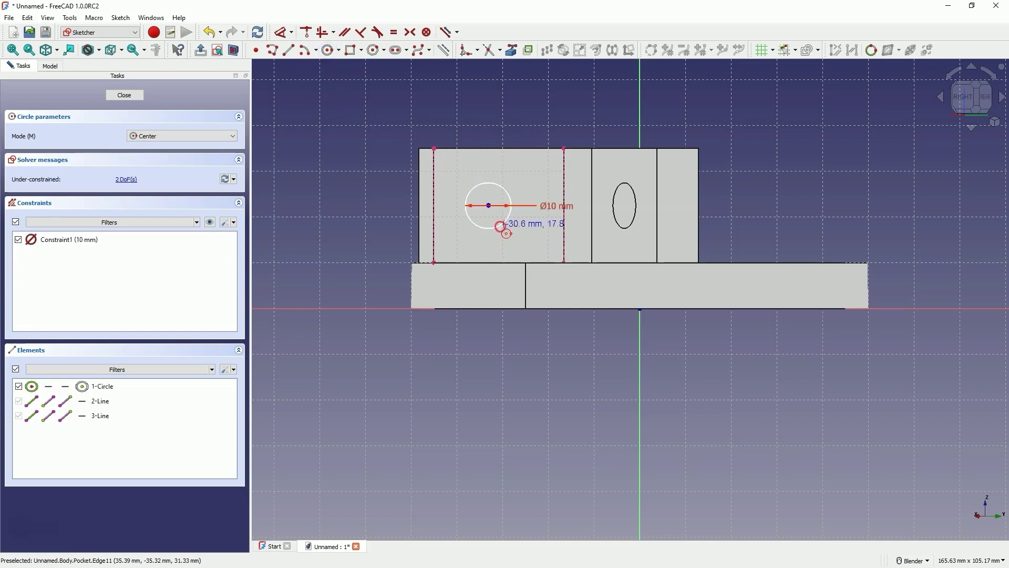
Make the circle centre symmetric to the dashed edge line ends and close the sketch.
right_click(502, 227)
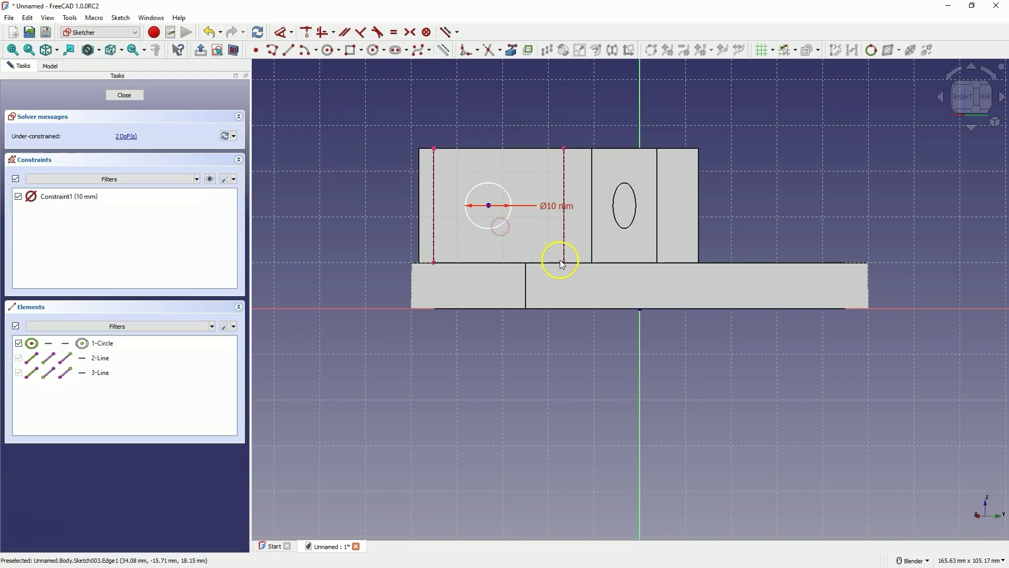
left_click(435, 149)
left_click(488, 205)
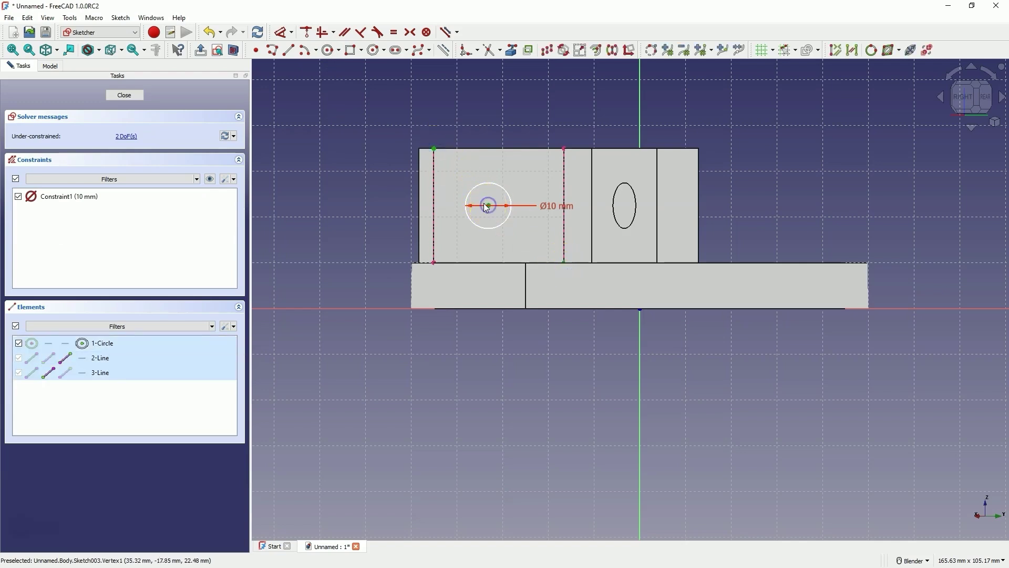
left_click(411, 32)
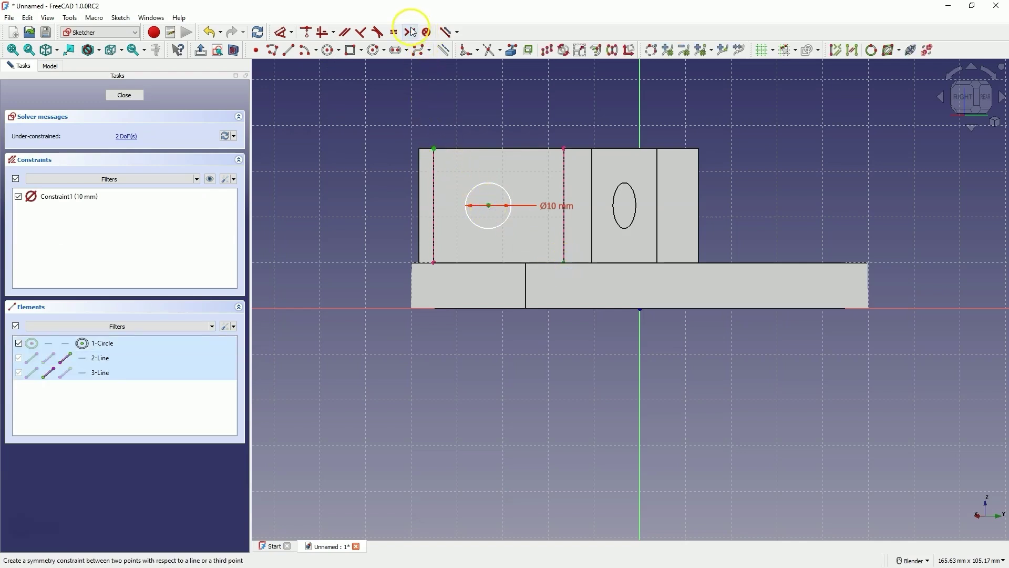
left_click(125, 96)
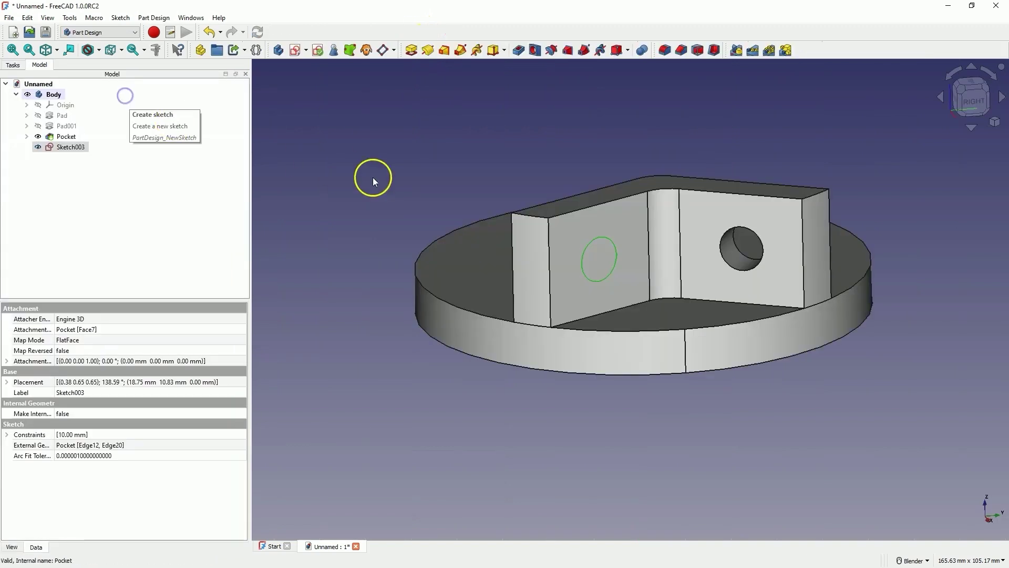
Cut Sketch003's 10 mm circle through the second wall as a Through all pocket.
left_click(520, 53)
left_click(166, 135)
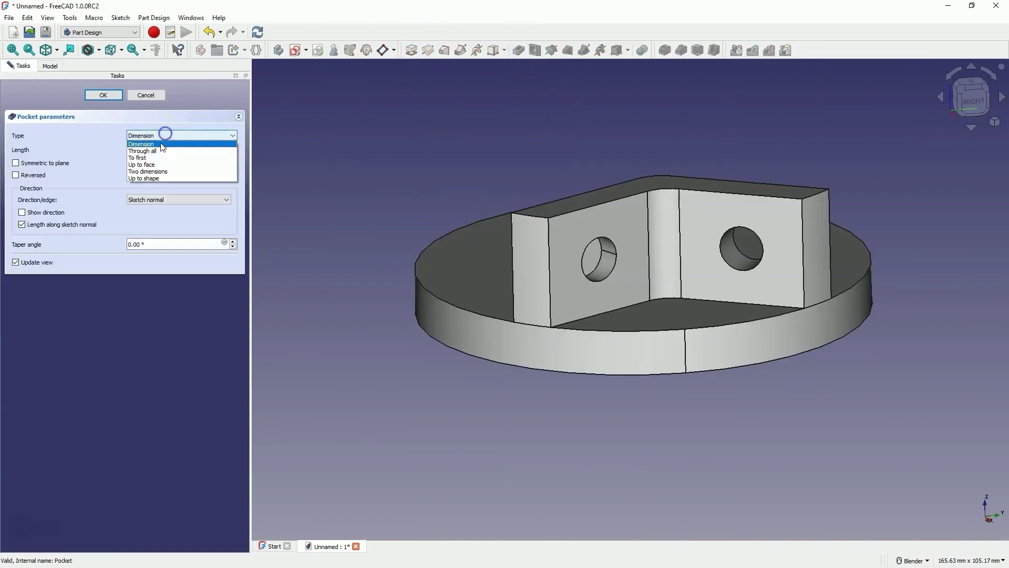
left_click(157, 150)
left_click(107, 95)
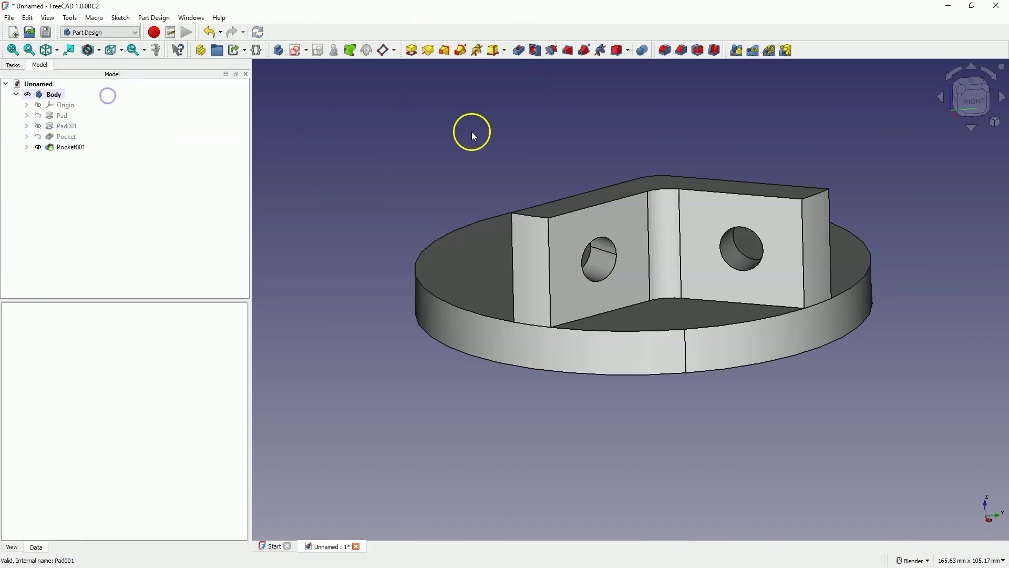
middle_click_drag(471, 132, 367, 94)
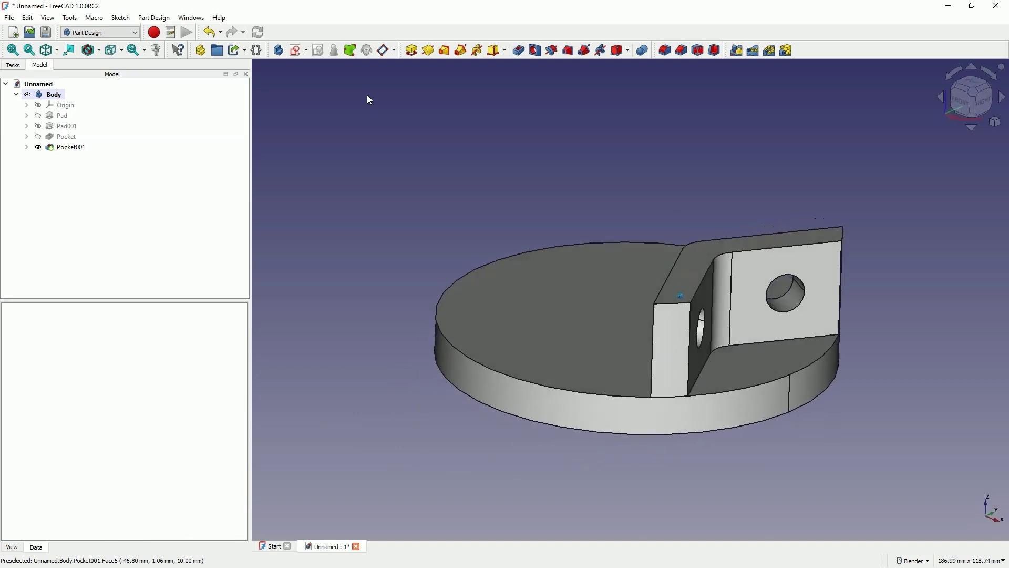
Polar-pattern Pad001, Pocket and Pocket001 into 3 occurrences over 360°.
left_click(72, 126)
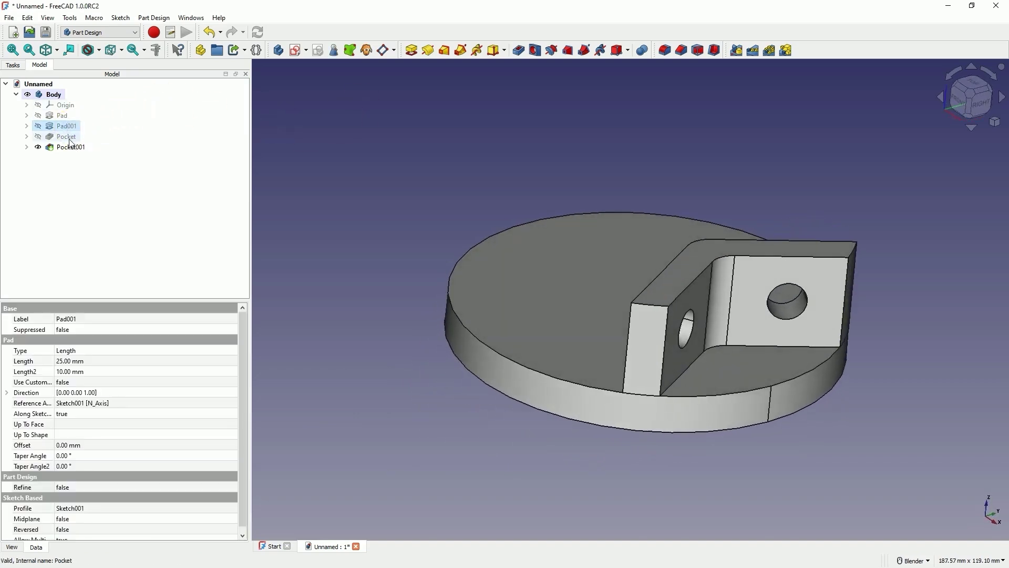
left_click(72, 146, "ctrl")
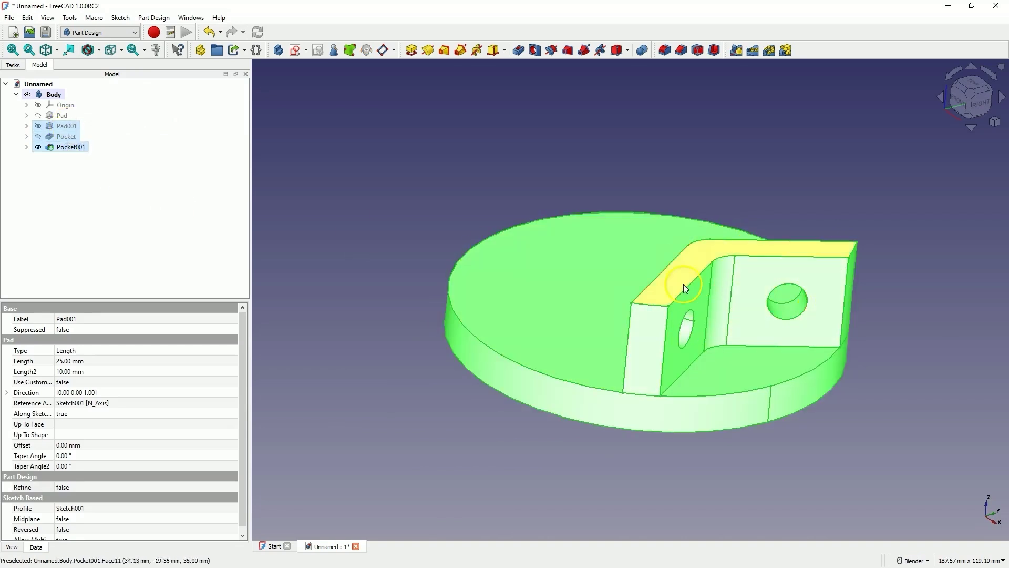
left_click(63, 136, "ctrl")
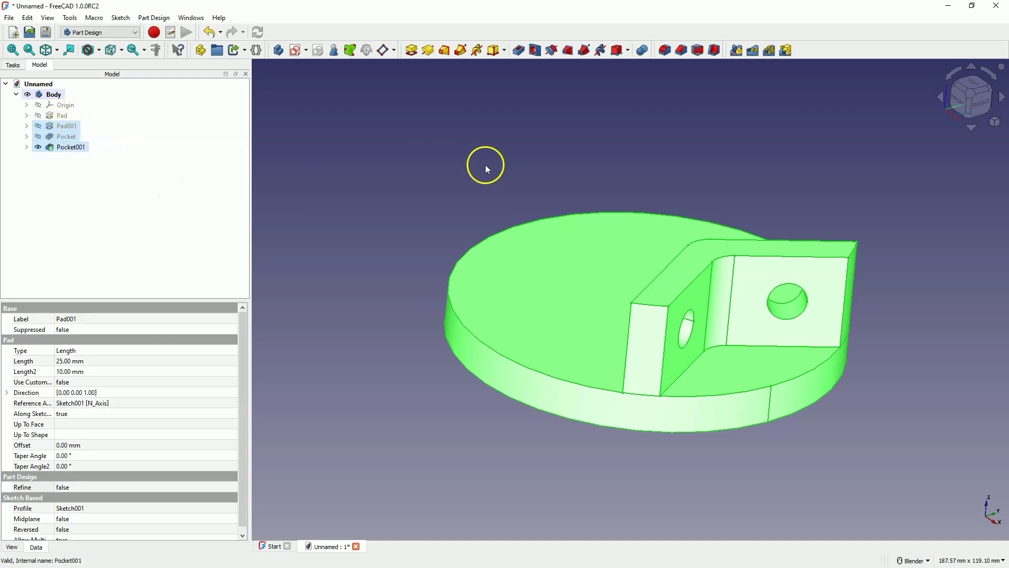
left_click(771, 53)
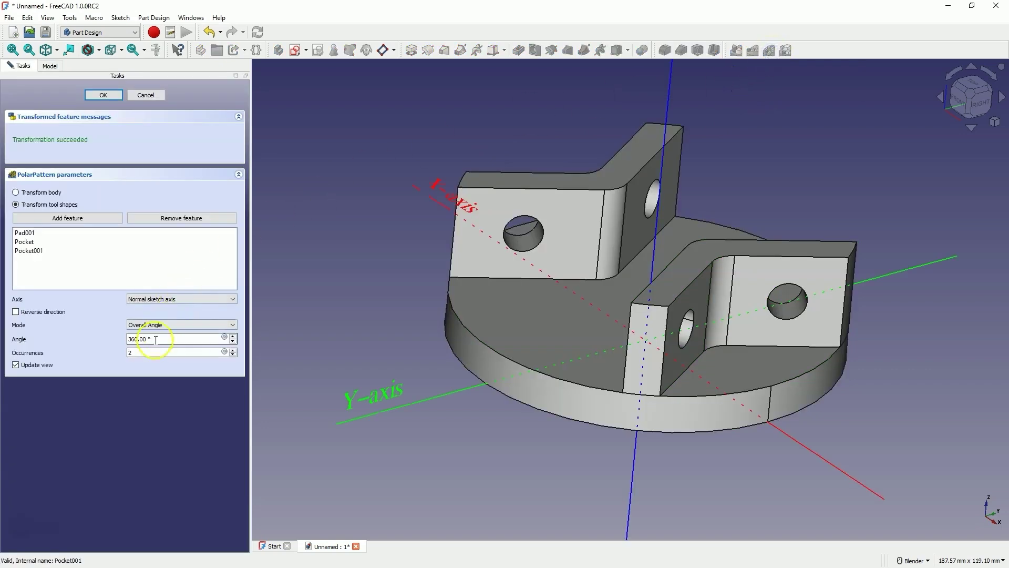
left_click(108, 95)
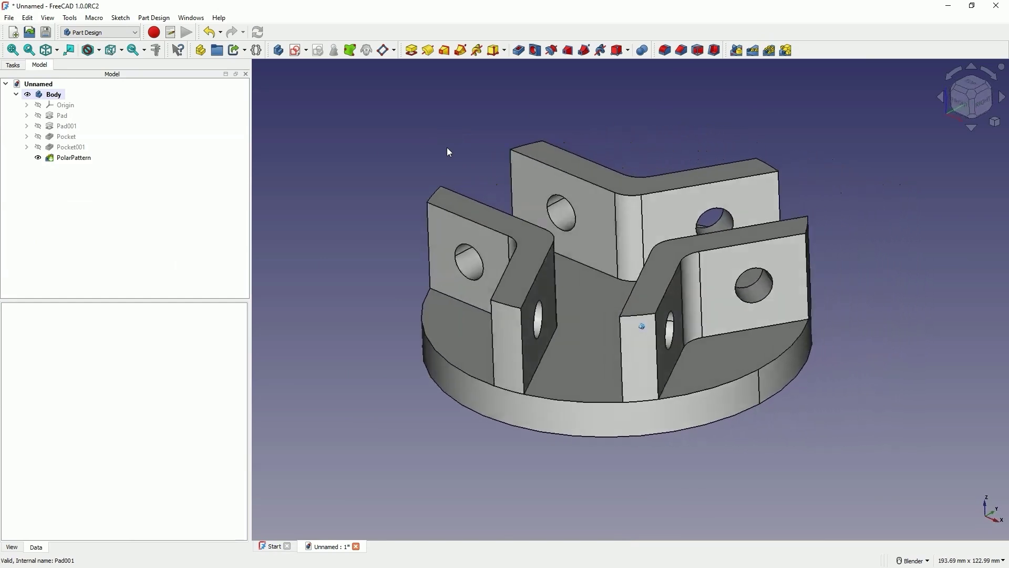
left_click(480, 309)
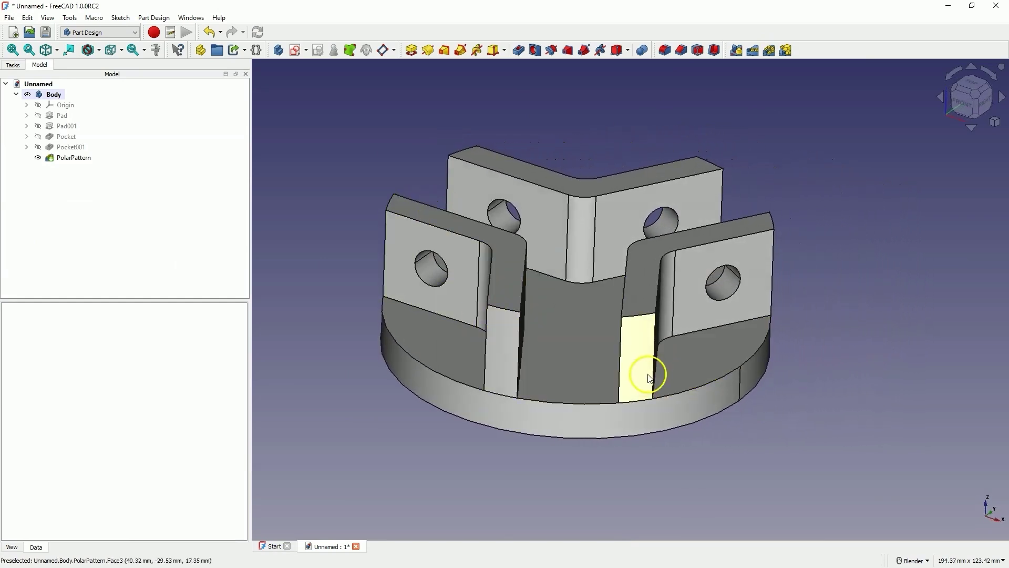
Set the PolarPattern's Refine property to true in the Data tab.
middle_click_drag(578, 419, 525, 408)
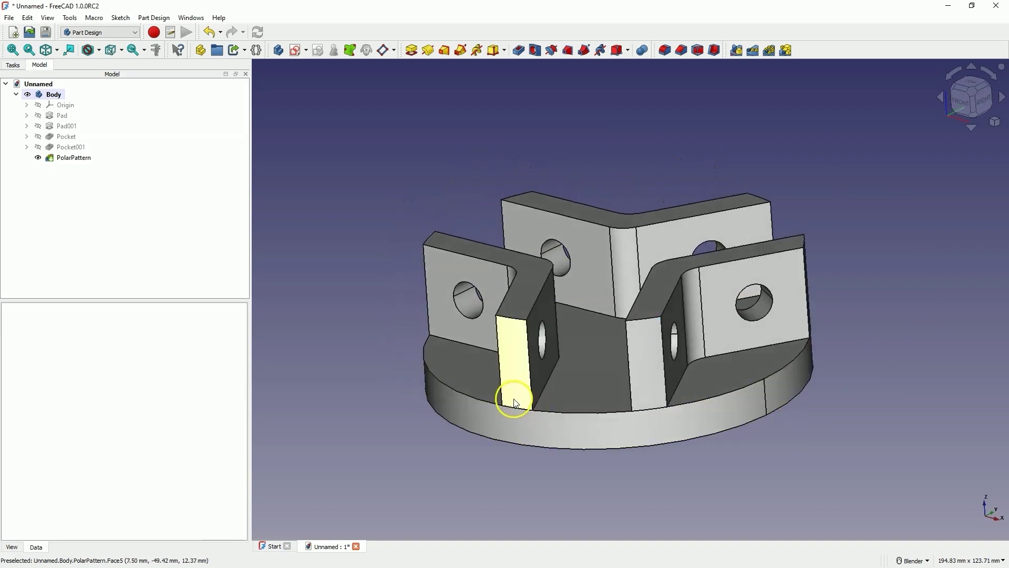
left_click(81, 158)
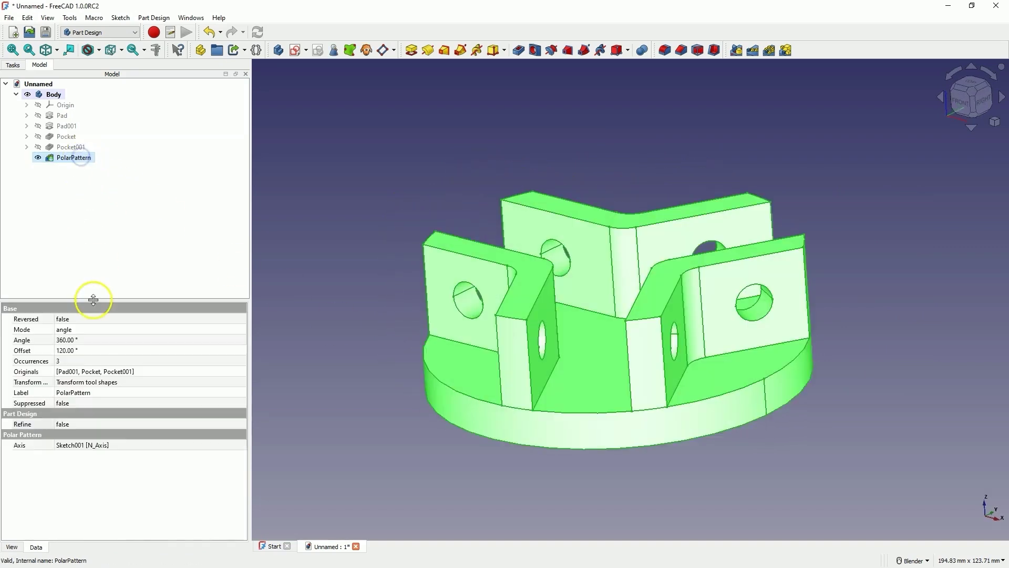
left_click(71, 425)
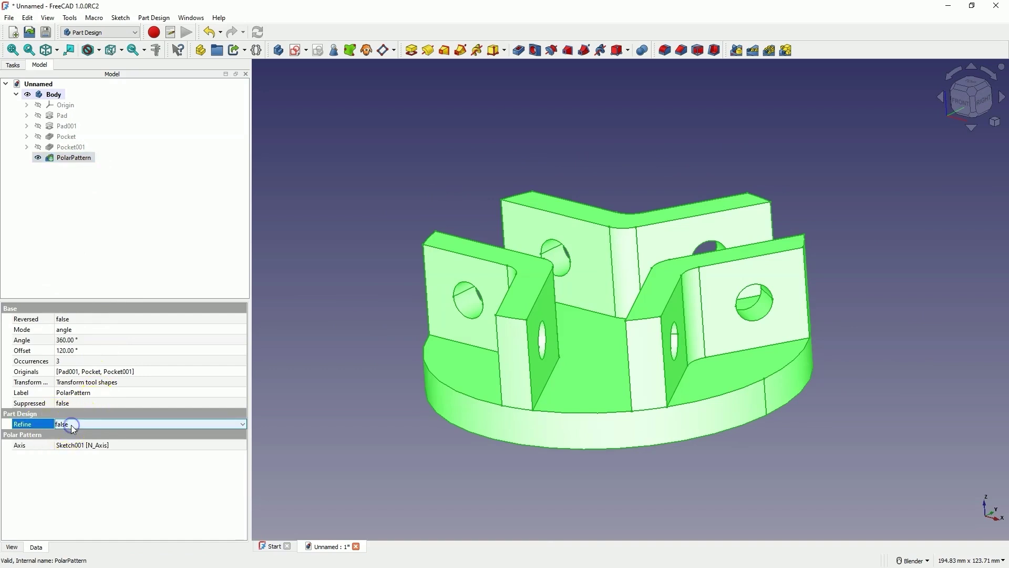
left_click(71, 425)
left_click(72, 440)
left_click(339, 415)
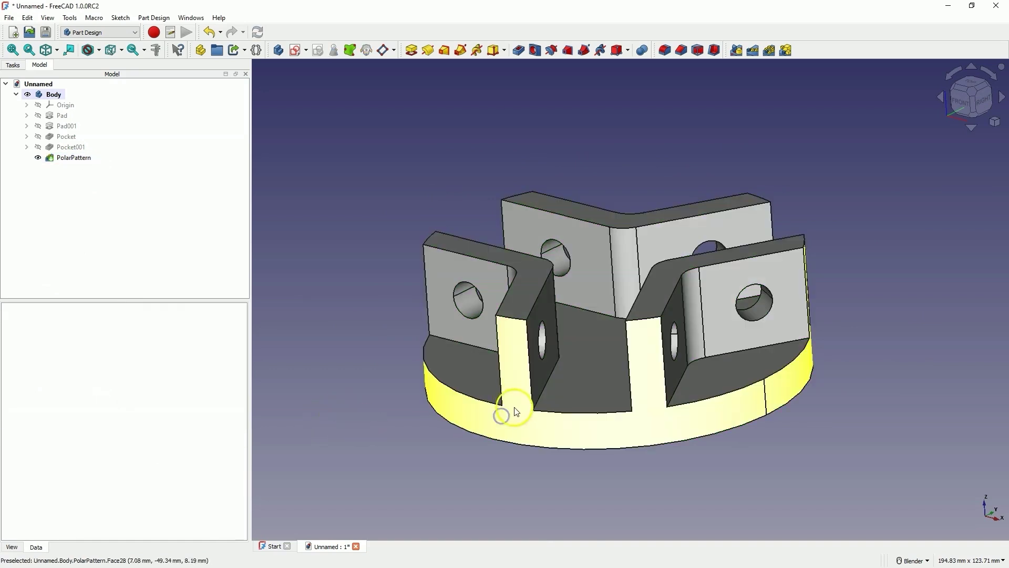
left_click(57, 100)
right_click(56, 98)
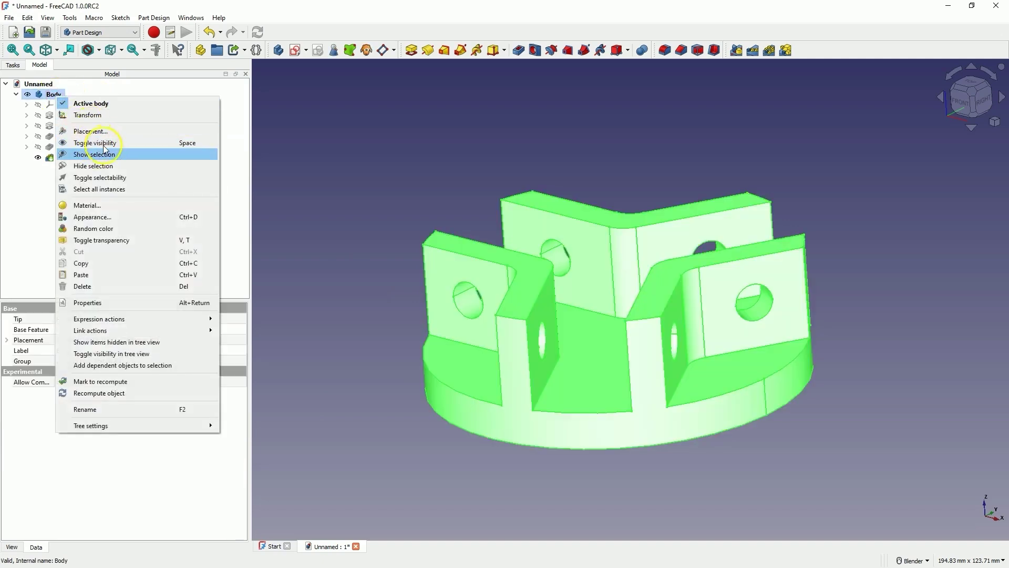
Give the Body a custom appearance with a red ambient colour.
left_click(118, 222)
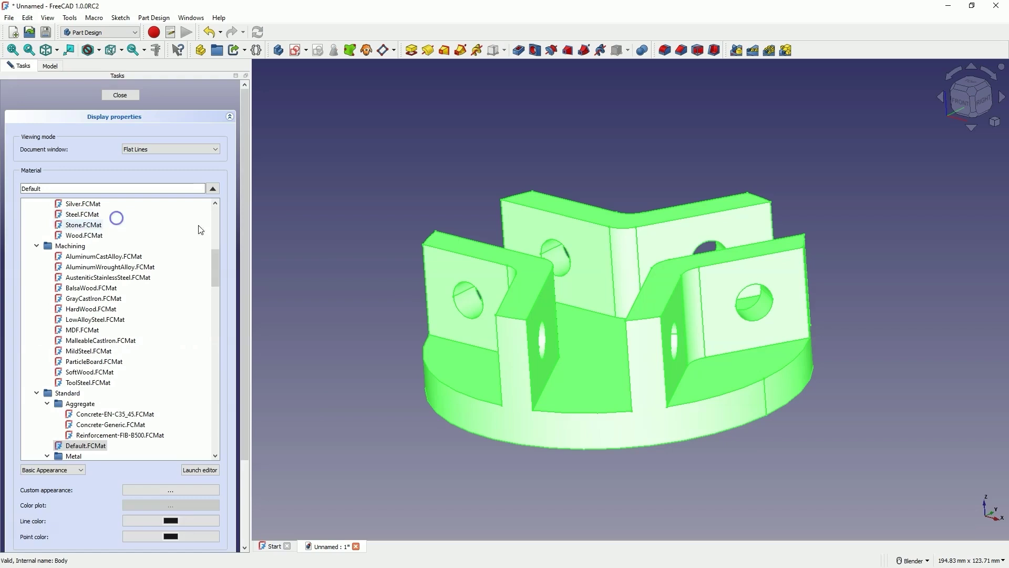
left_click(185, 491)
left_click(515, 239)
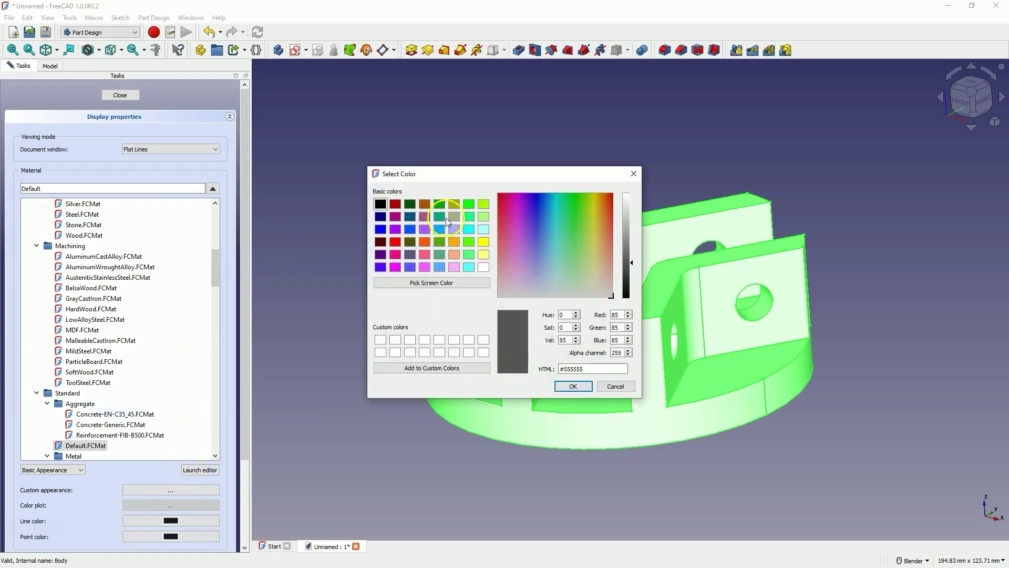
left_click(395, 242)
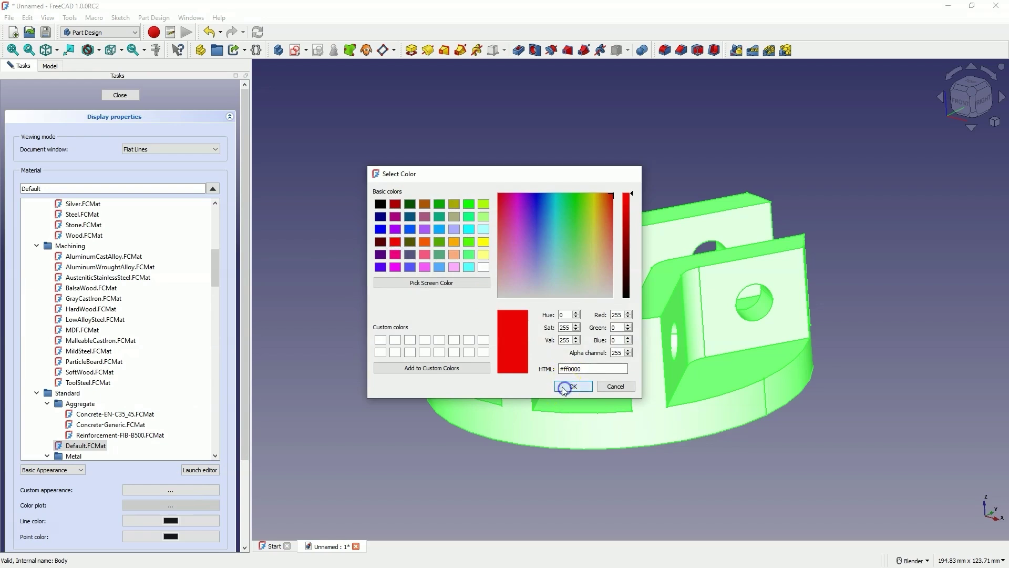
left_click(572, 386)
left_click(553, 356)
left_click(410, 225)
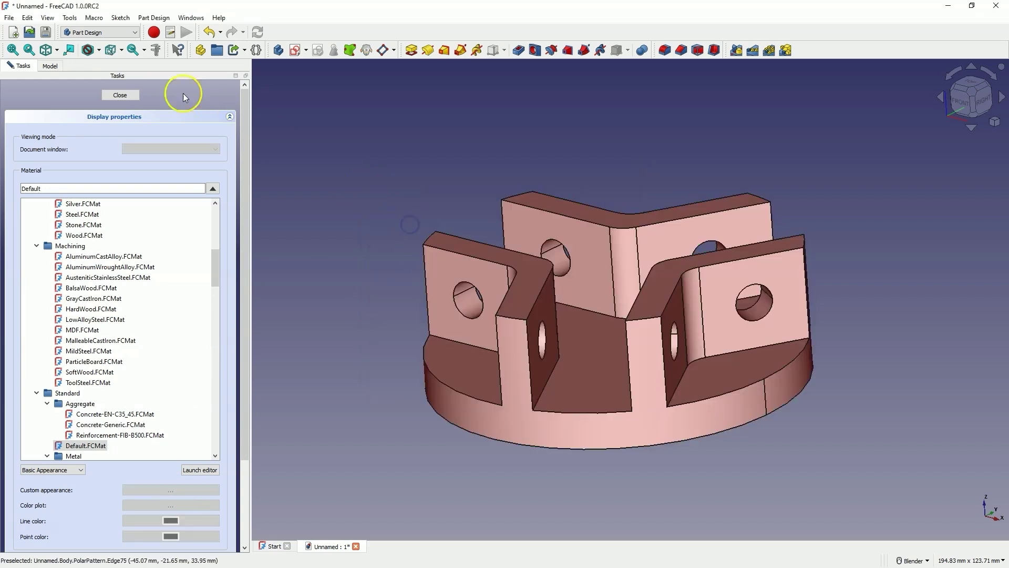
left_click(120, 96)
middle_click_drag(320, 119, 412, 130)
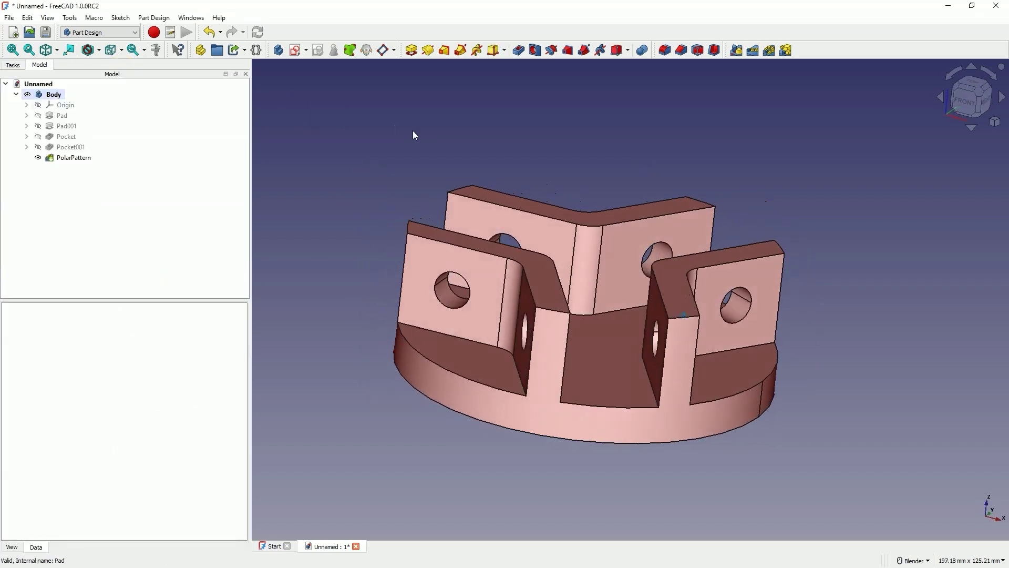